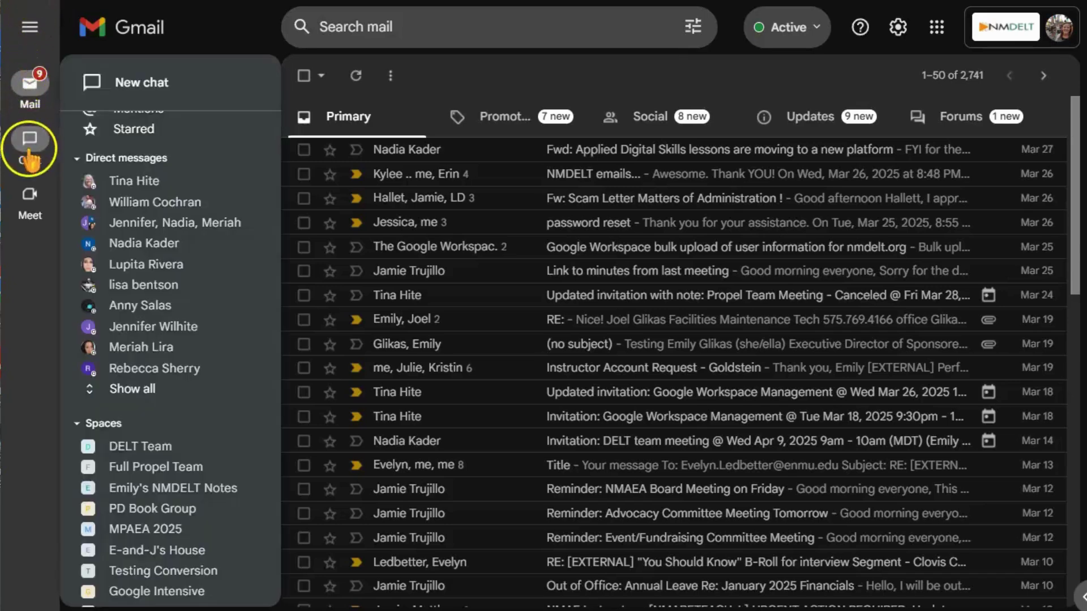
Start a new space named 'Tech Tuesday Demo'
{"action": "left_click", "coordinate": [30, 144]}
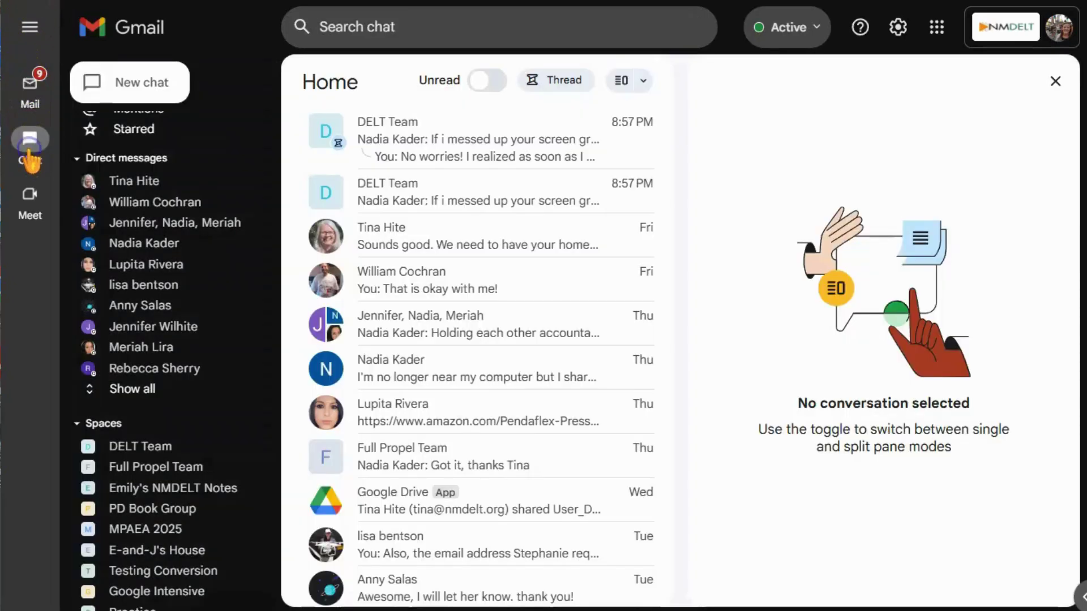
{"action": "left_click", "coordinate": [152, 86]}
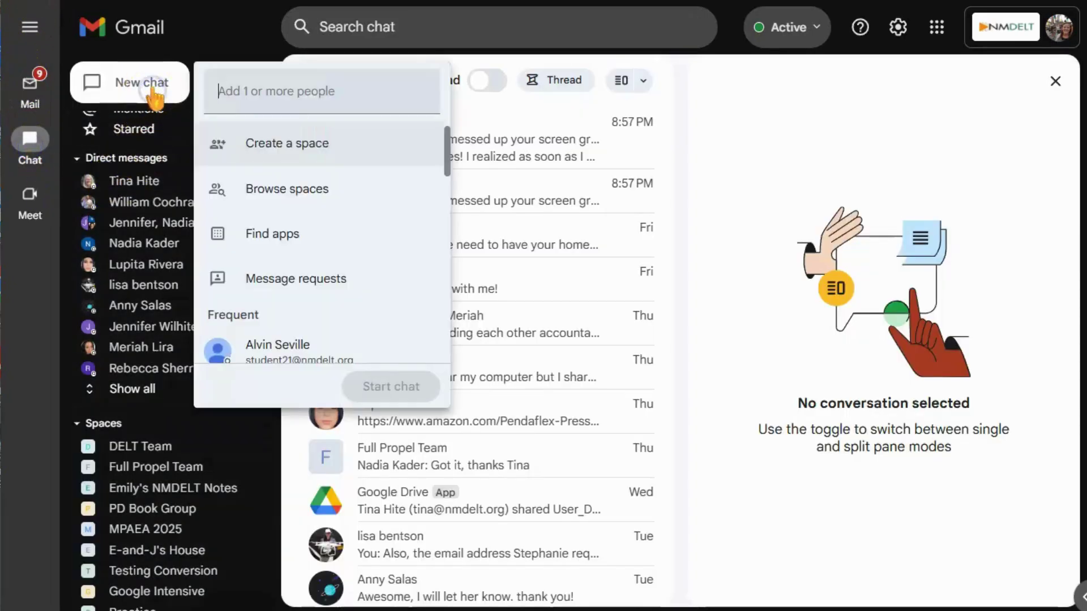
{"action": "left_click", "coordinate": [397, 153]}
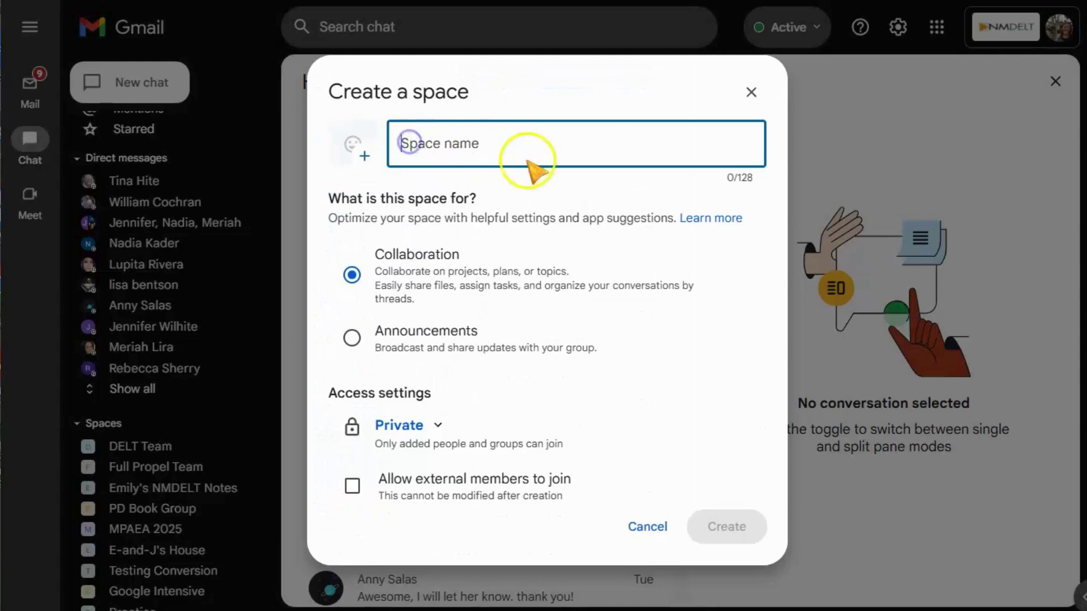
{"action": "type", "text": "Tech Tue"}
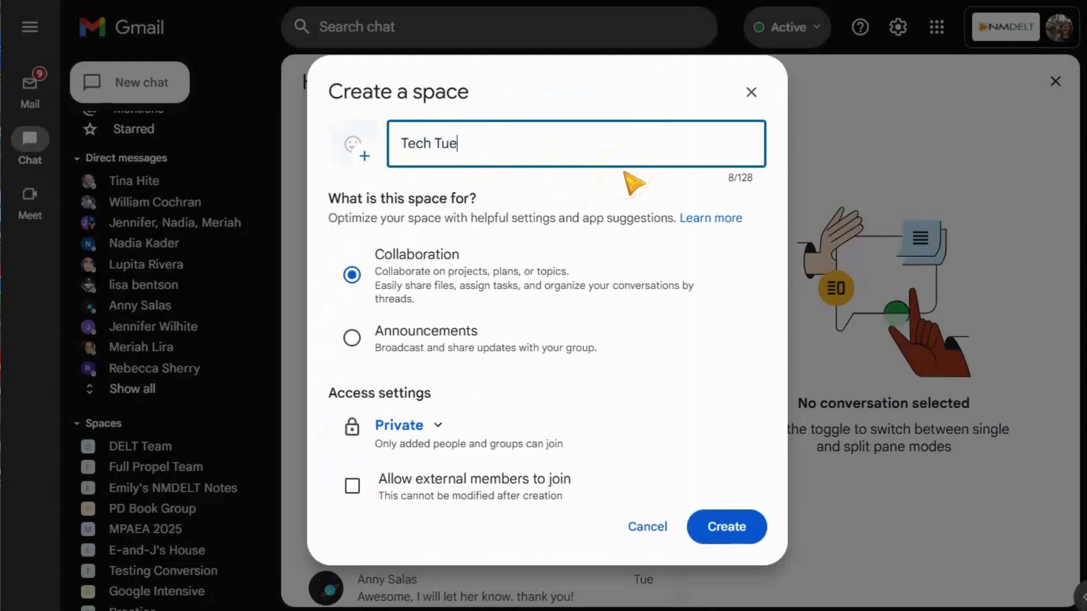
{"action": "type", "text": "sday Demo"}
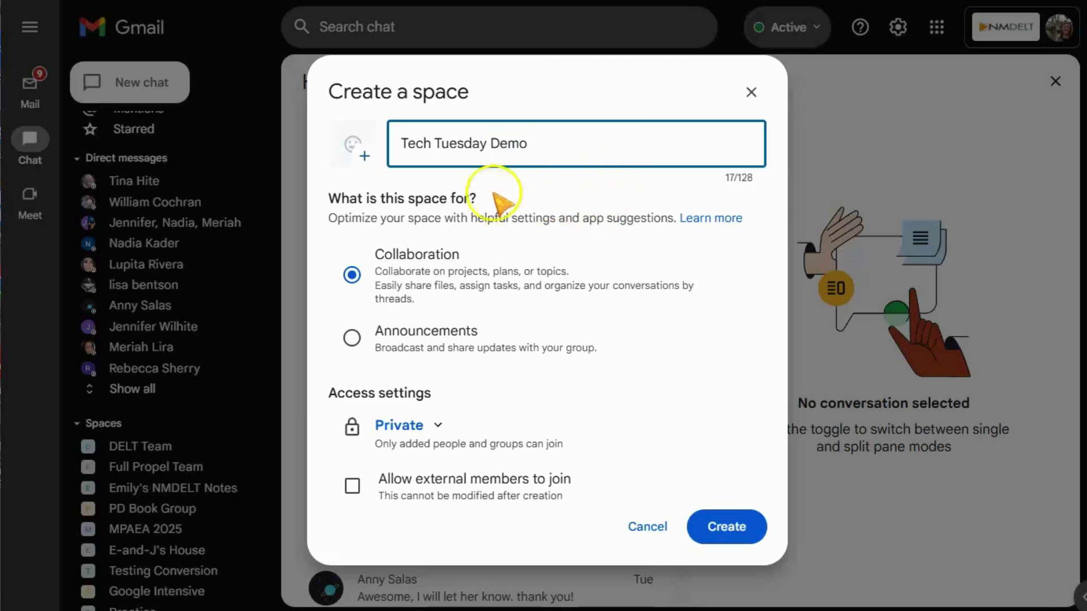
Give the space a red heart icon, keep it private, allow external members, and create it
{"action": "left_click", "coordinate": [363, 157]}
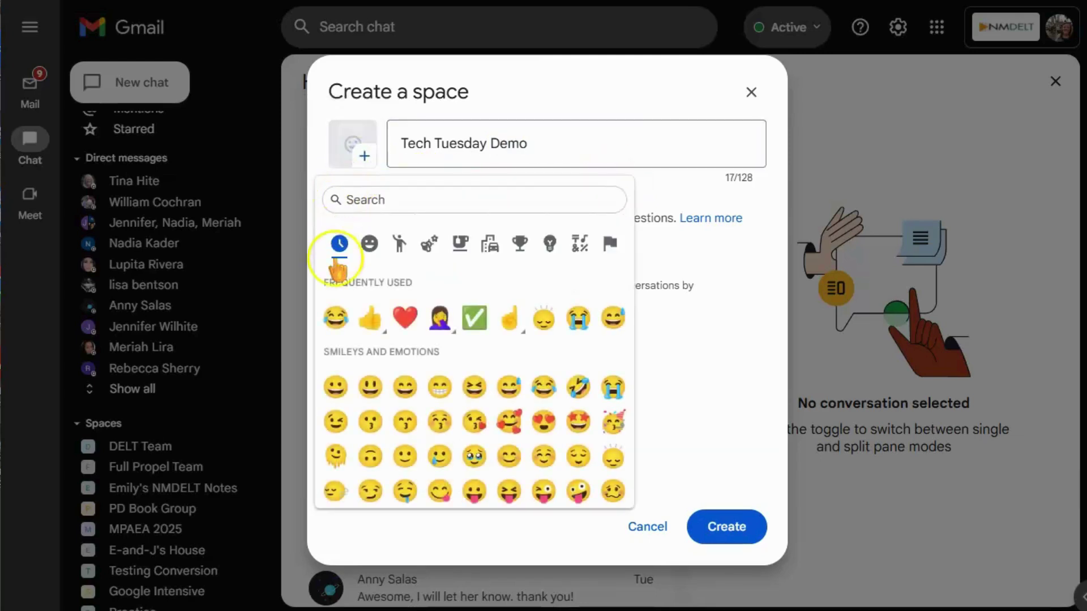
{"action": "left_click", "coordinate": [404, 317]}
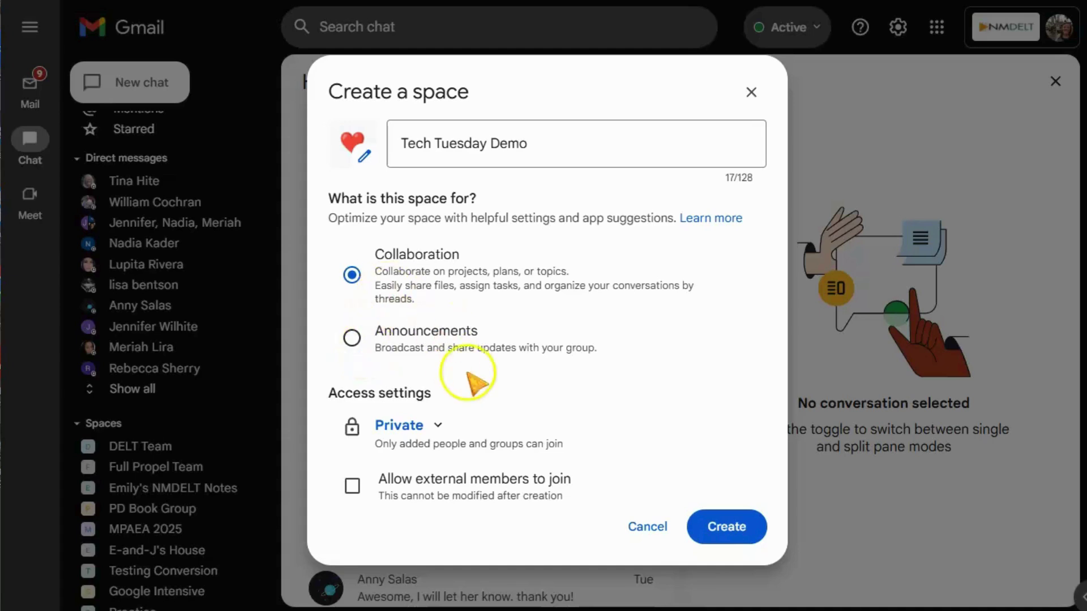
{"action": "left_click", "coordinate": [439, 425]}
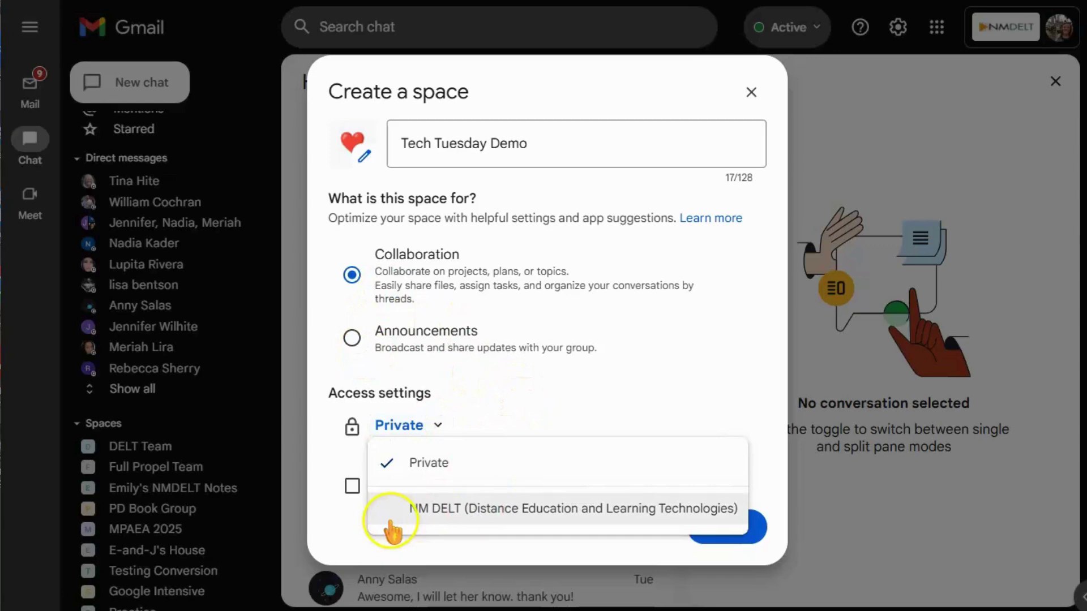
{"action": "left_click", "coordinate": [456, 463]}
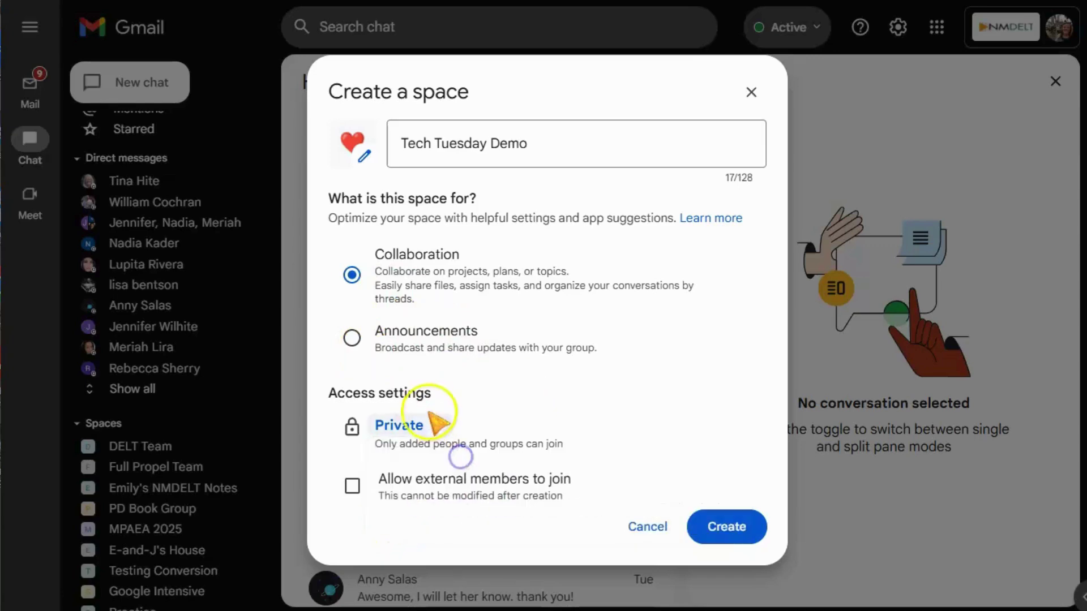
{"action": "left_click", "coordinate": [352, 486]}
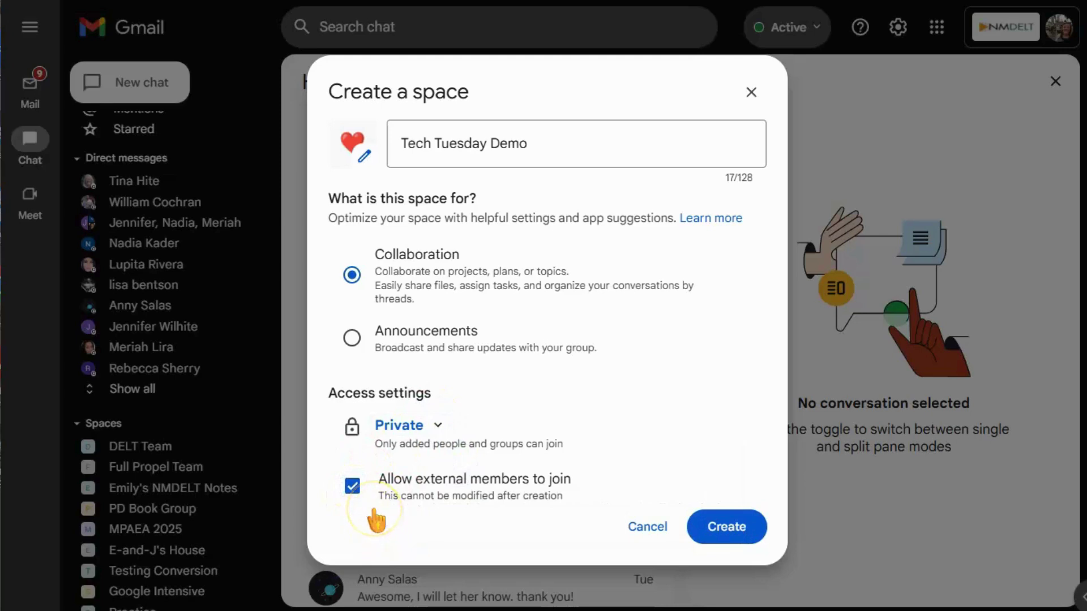
{"action": "left_click", "coordinate": [746, 535]}
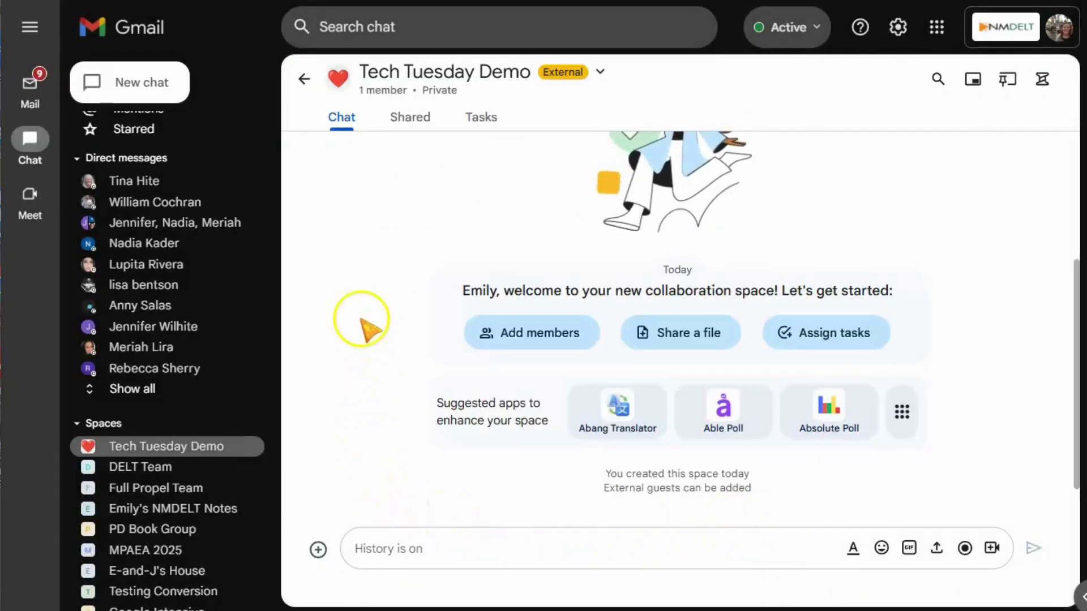
Add two people as members of the space
{"action": "left_click", "coordinate": [489, 334]}
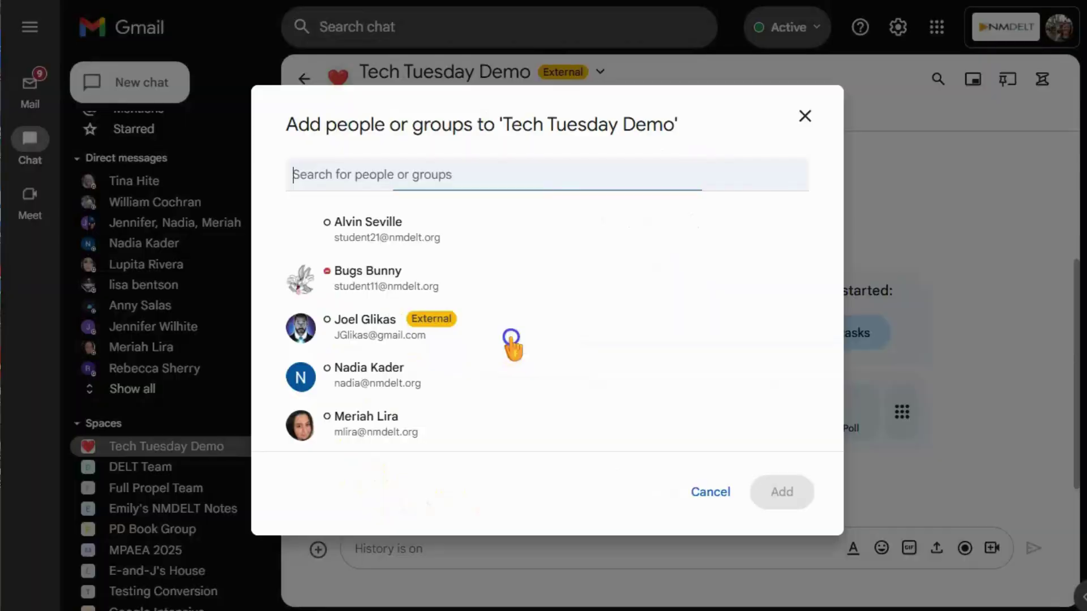
{"action": "left_click", "coordinate": [484, 229]}
{"action": "left_click", "coordinate": [485, 236]}
{"action": "left_click", "coordinate": [775, 490]}
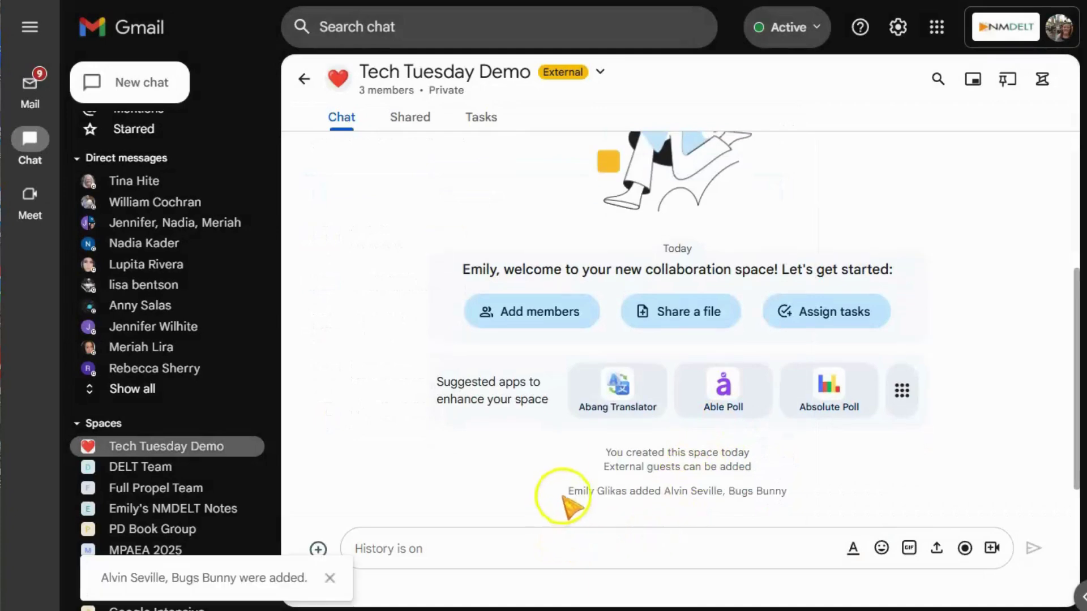
Post the message 'Hey guys! Welcome to our Space!' in the space
{"action": "left_click", "coordinate": [480, 557]}
{"action": "type", "text": "H"}
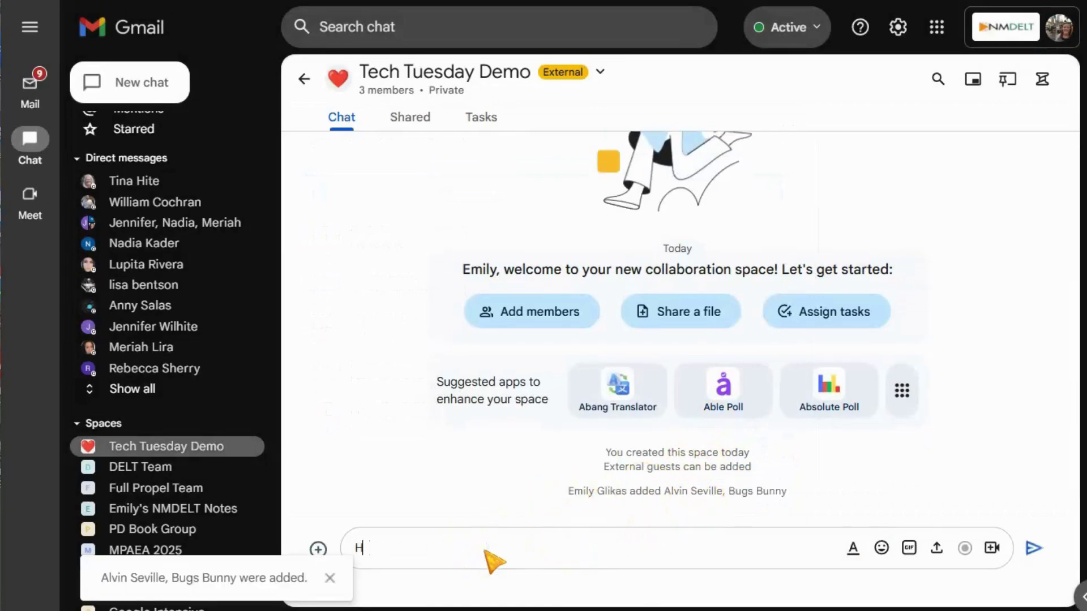
{"action": "type", "text": "ey guys! W"}
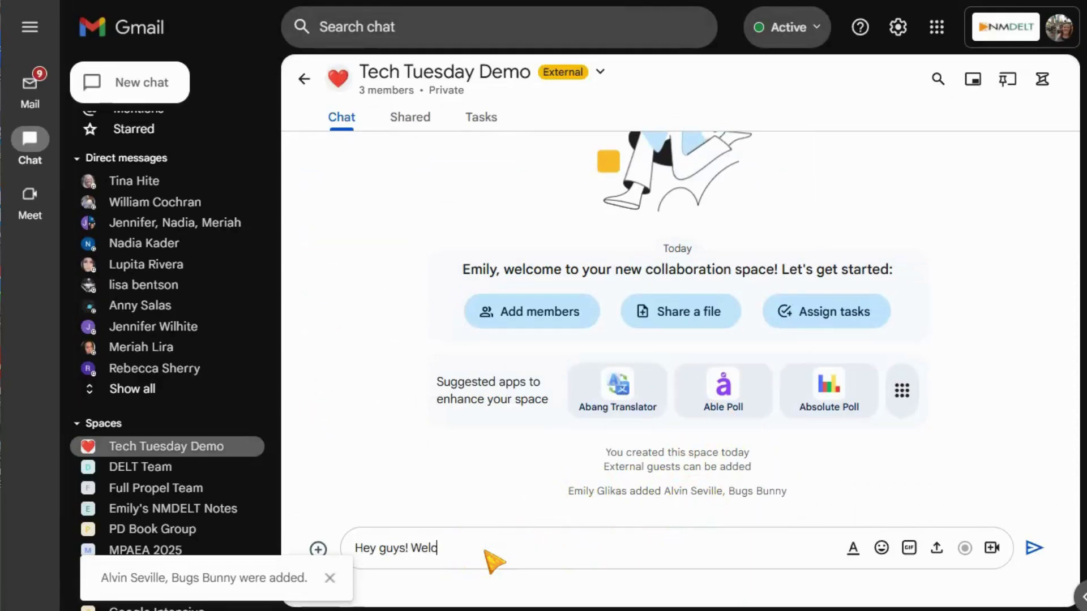
{"action": "type", "text": "elcome to our Space!"}
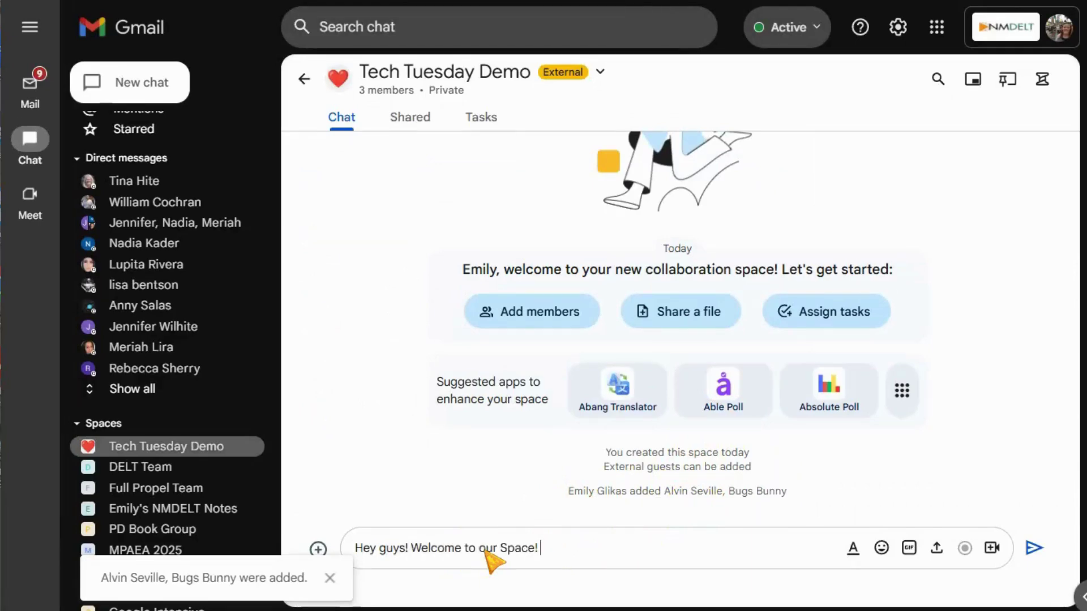
{"action": "key", "text": "Return"}
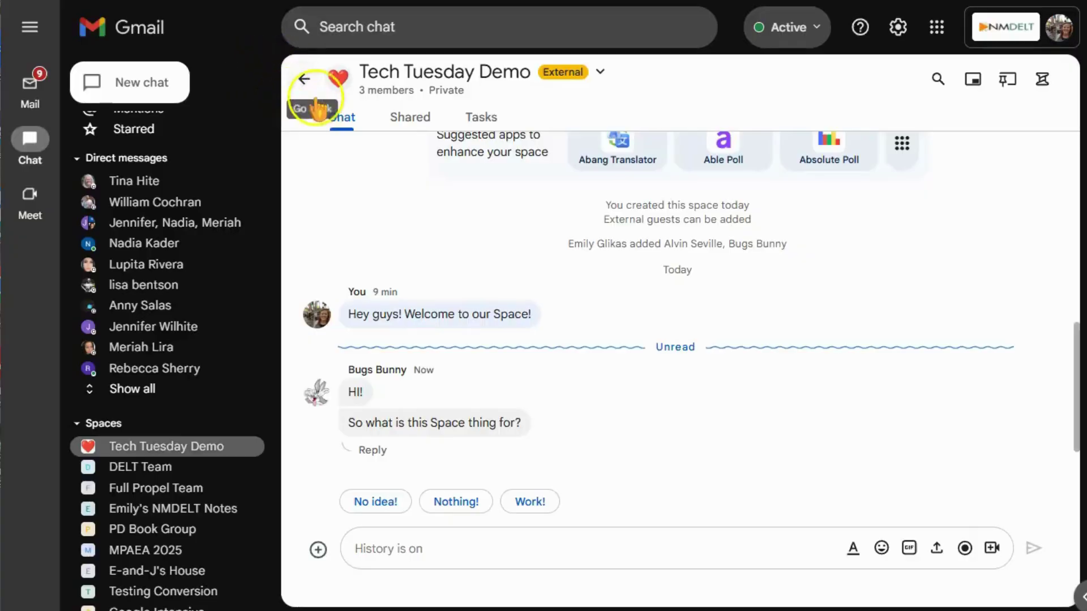
Answer the space-purpose question in its thread with 'Spaces lets us have more organized conversations!'
{"action": "mouse_move", "coordinate": [385, 425]}
{"action": "left_click", "coordinate": [366, 451]}
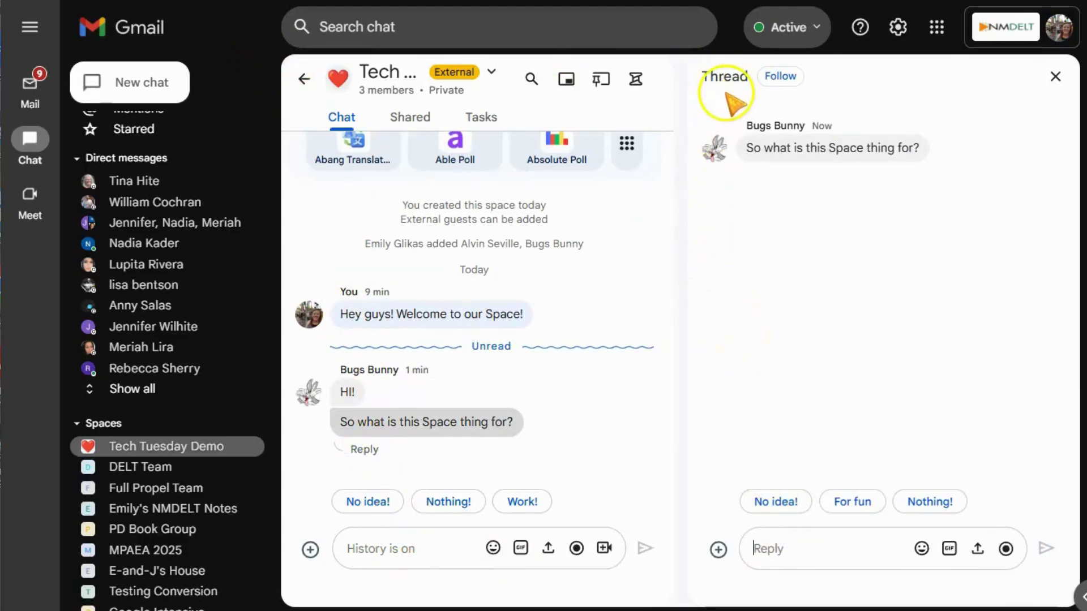
{"action": "type", "text": "S"}
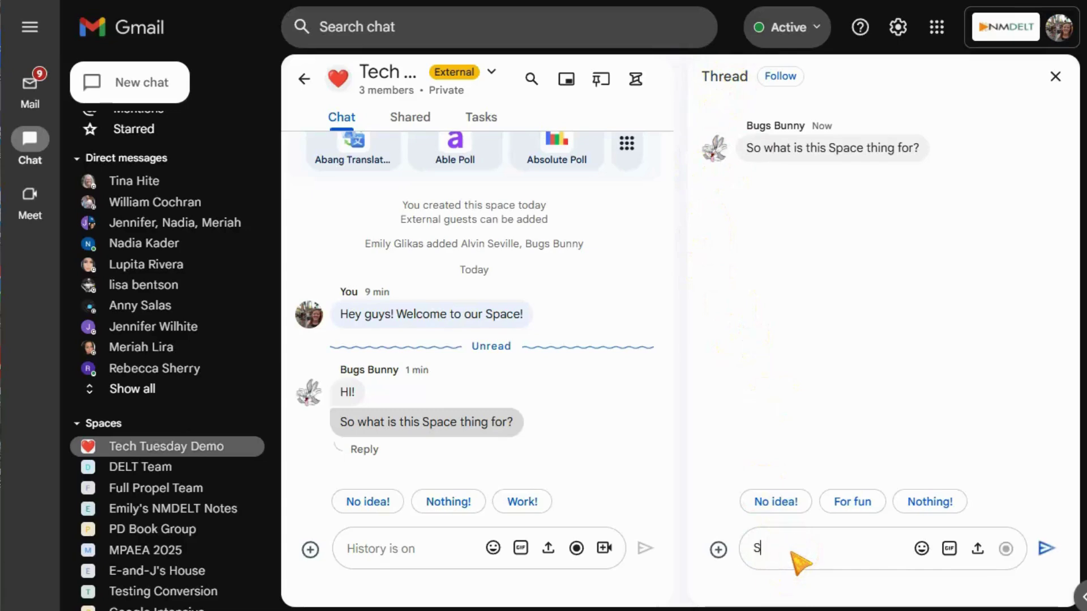
{"action": "type", "text": "paces lets us "}
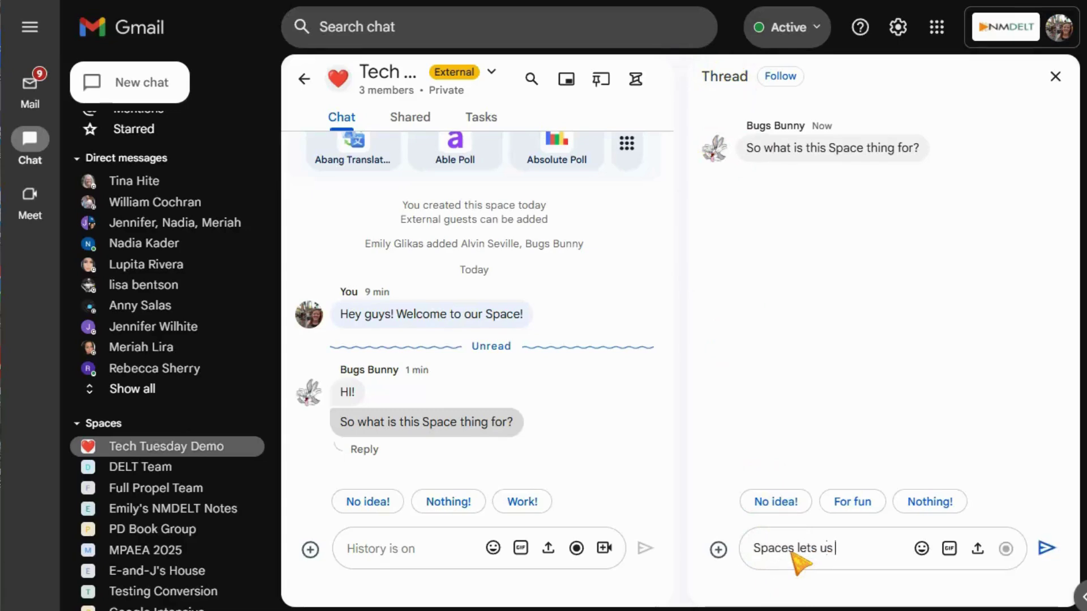
{"action": "type", "text": "have more organiz"}
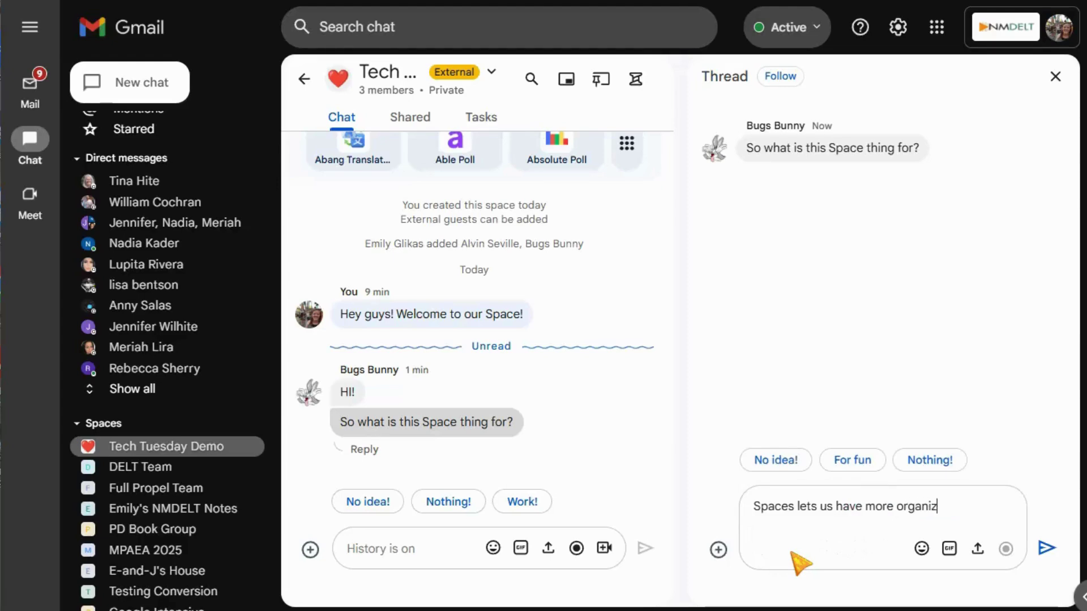
{"action": "type", "text": "ed conversations!"}
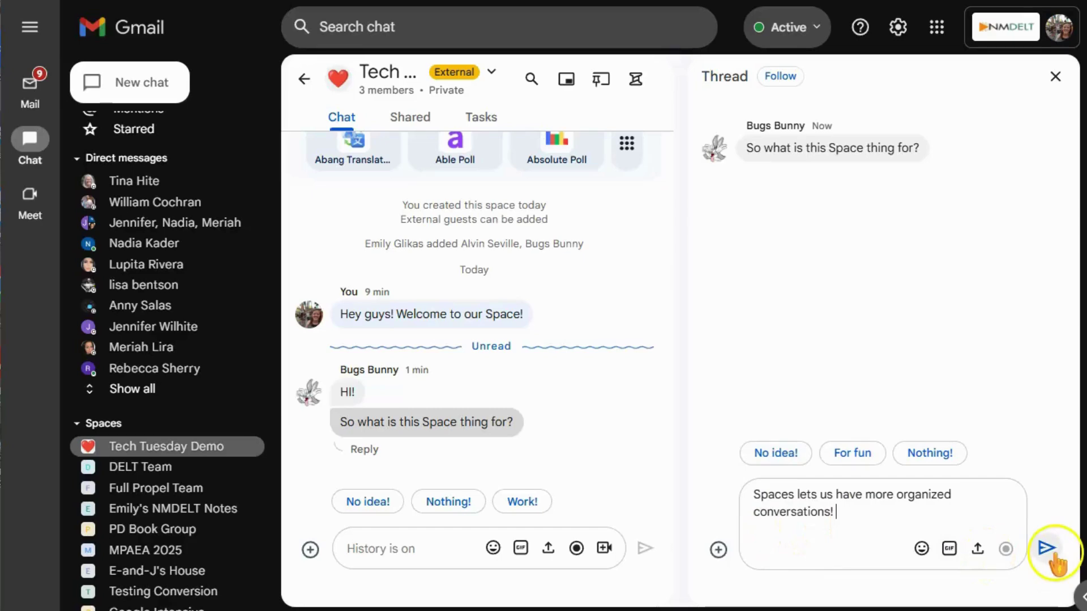
{"action": "left_click", "coordinate": [1047, 548]}
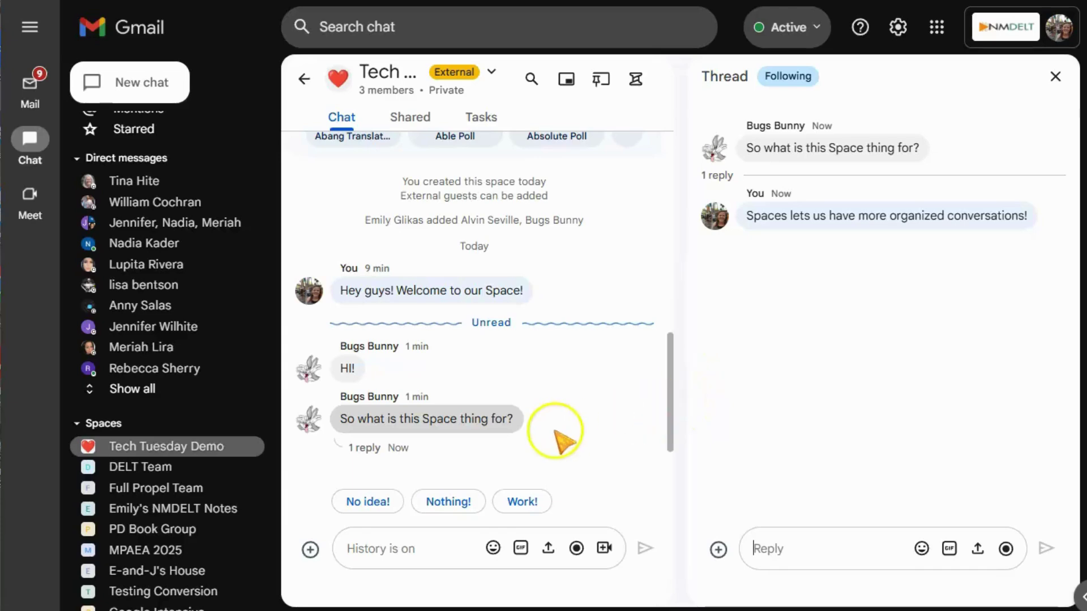
{"action": "mouse_move", "coordinate": [446, 420]}
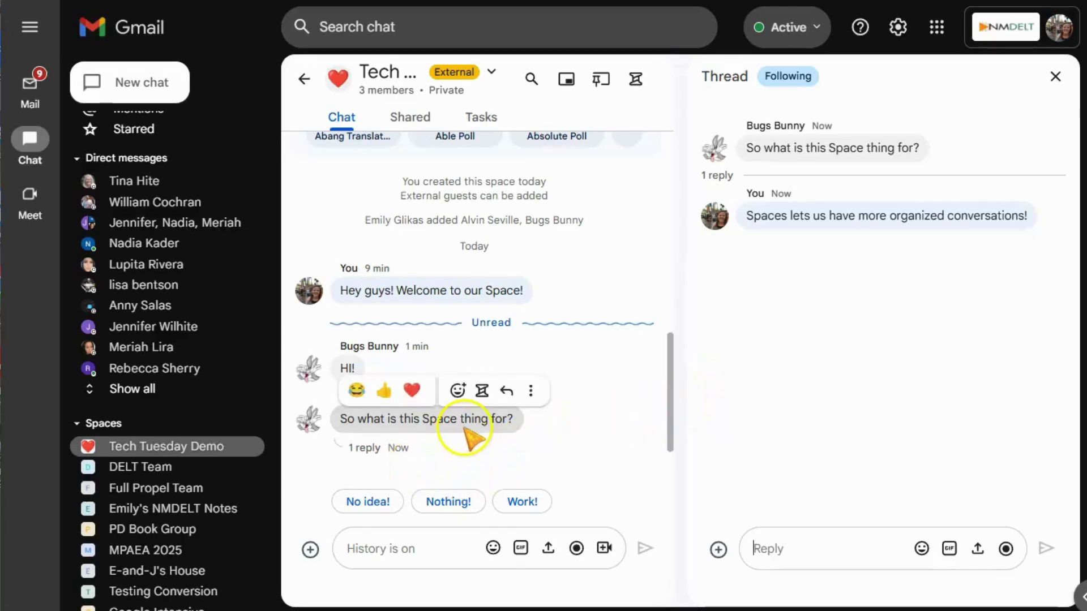
Pin the 'So what is this Space thing for?' message to the space's Board
{"action": "left_click", "coordinate": [530, 392]}
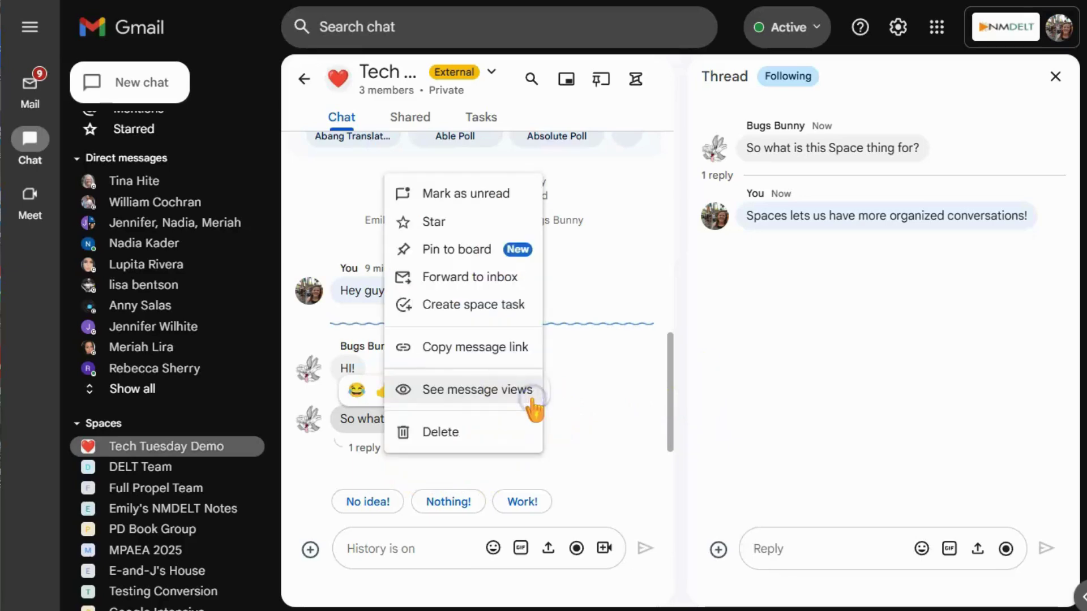
{"action": "left_click", "coordinate": [460, 250]}
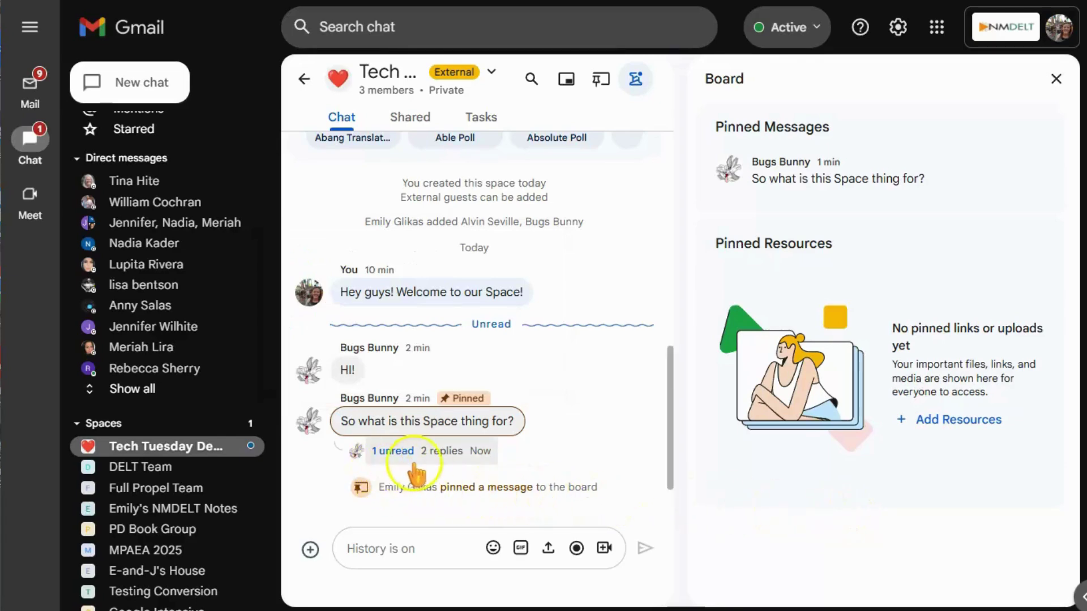
Reply 'Exactly!' in the pinned question's thread, then close the Thread panel
{"action": "left_click", "coordinate": [439, 453]}
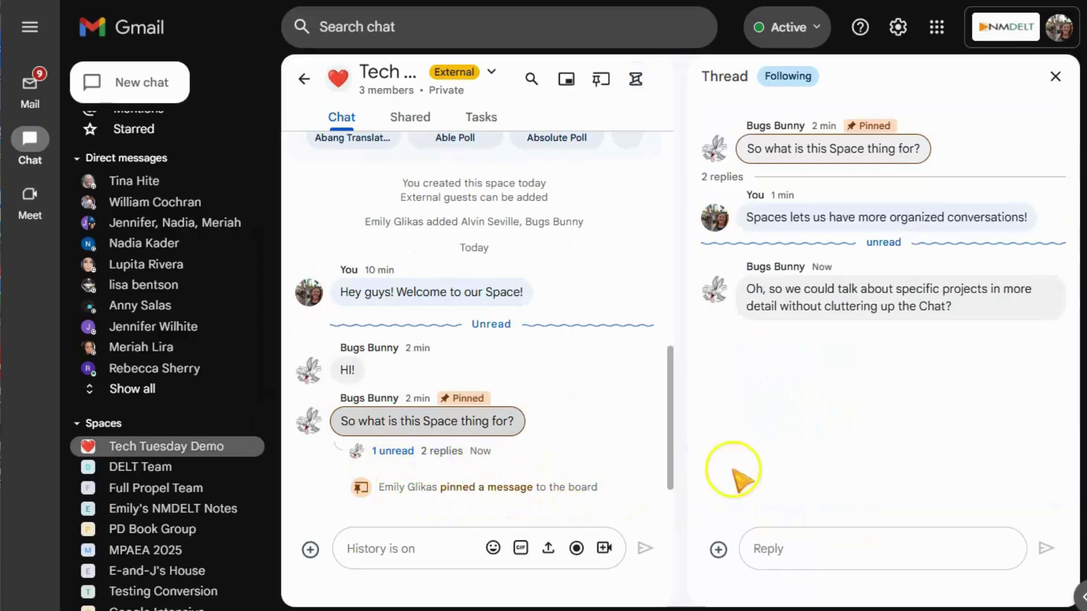
{"action": "left_click", "coordinate": [826, 552]}
{"action": "type", "text": "Exac"}
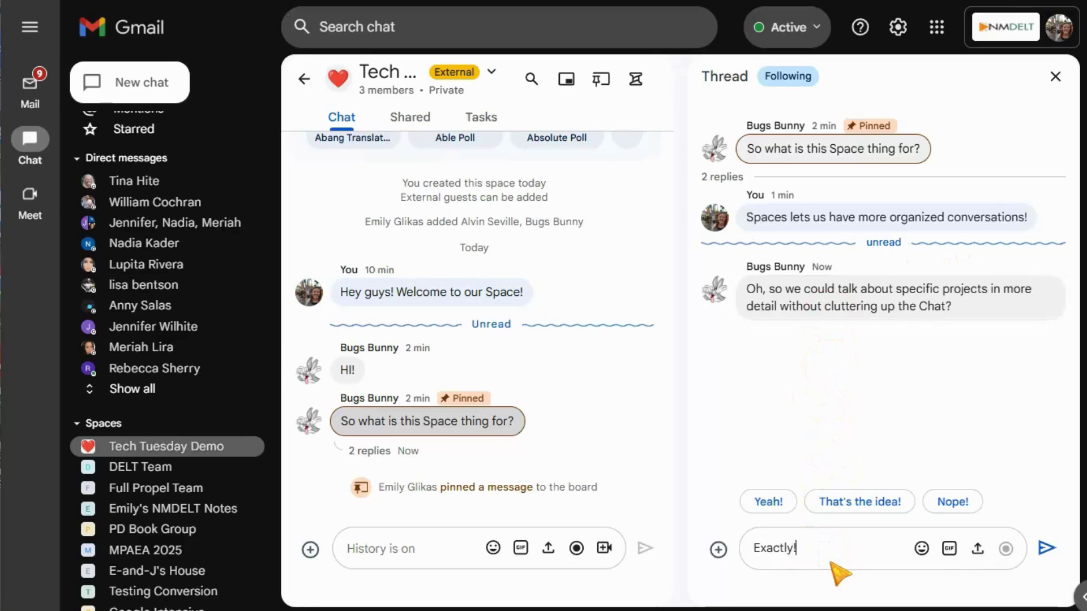
{"action": "type", "text": "tly!"}
{"action": "key", "text": "Return"}
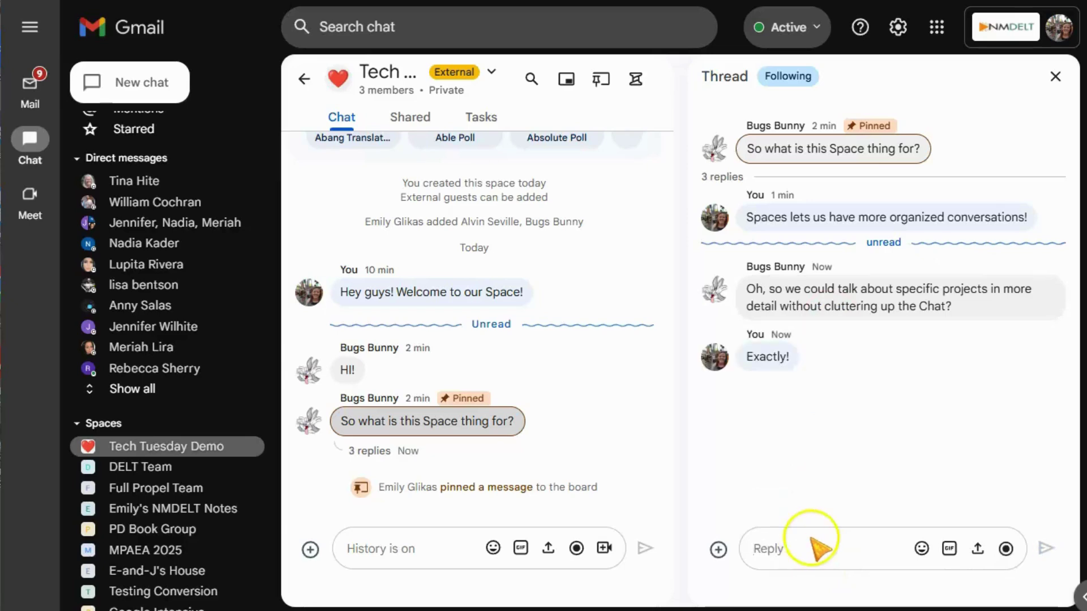
{"action": "mouse_move", "coordinate": [449, 432]}
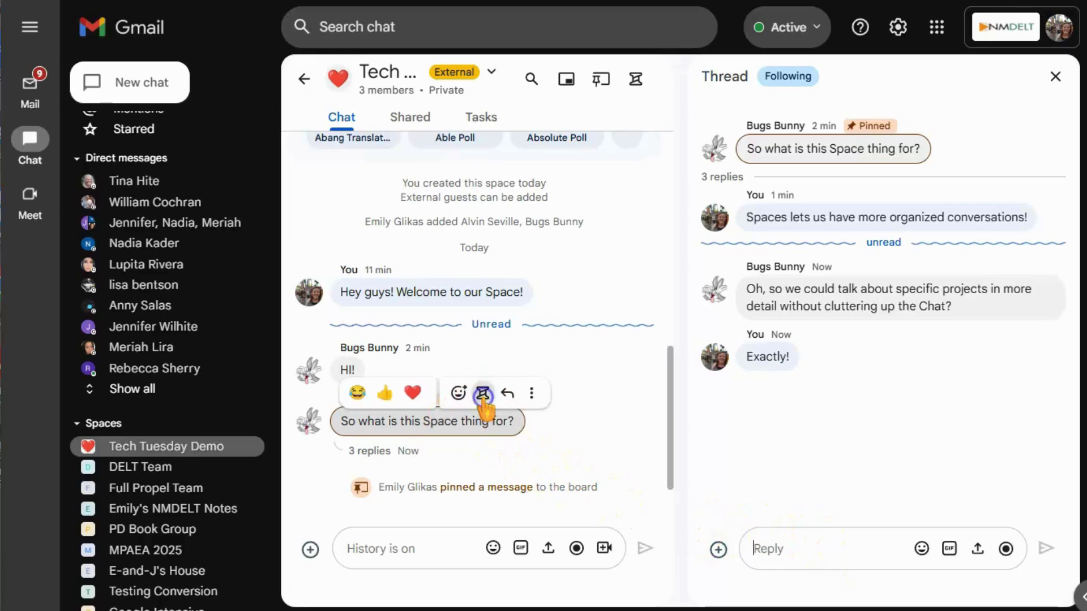
{"action": "left_click", "coordinate": [573, 475]}
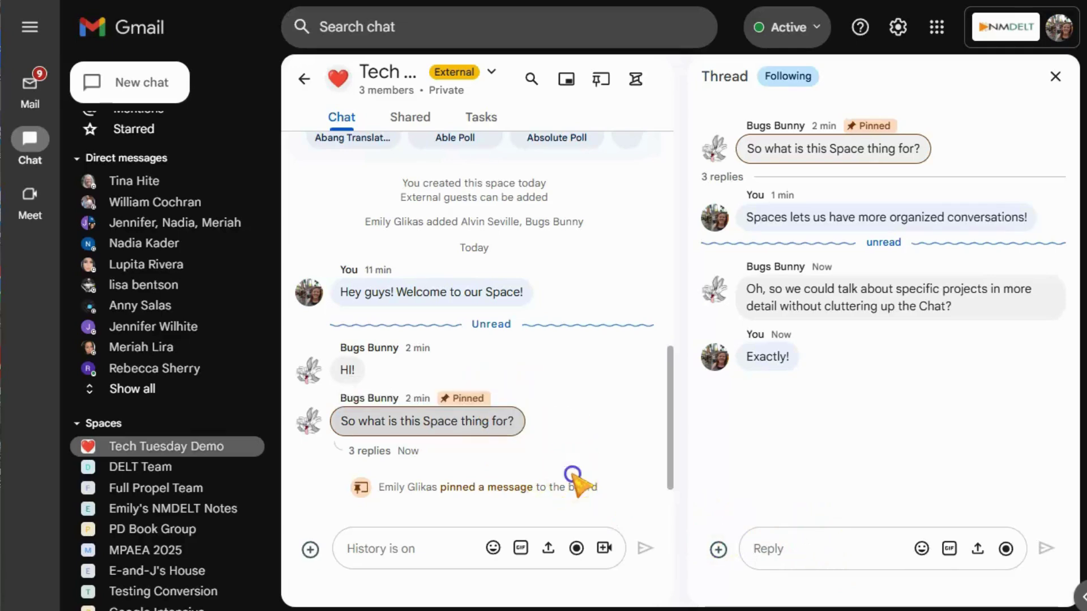
{"action": "left_click", "coordinate": [1055, 76]}
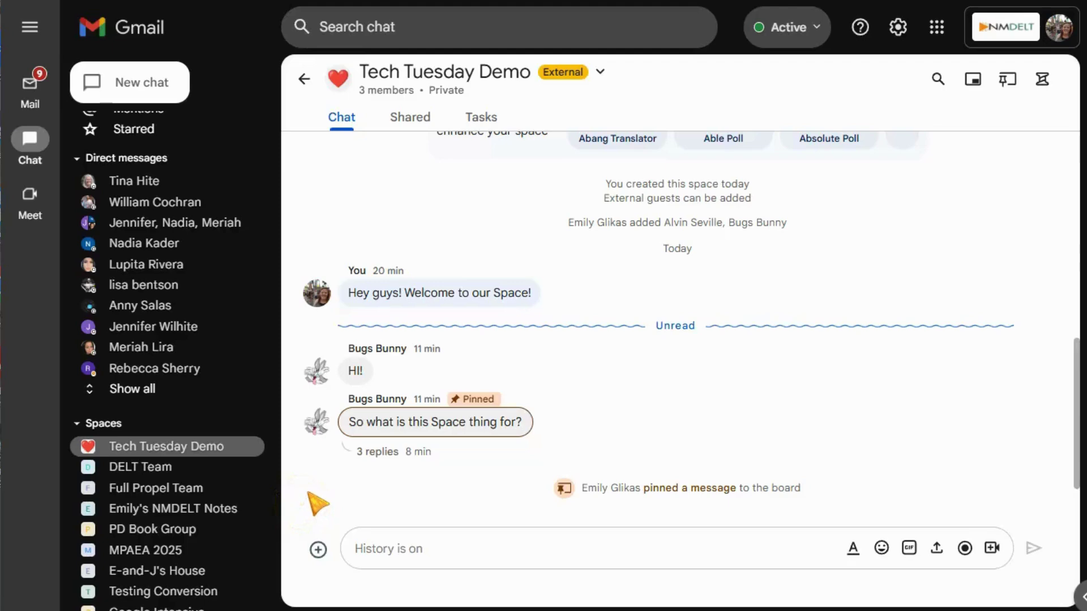
Start a space task 'Complete Timesheets' due March 31 at 12:00 PM
{"action": "left_click", "coordinate": [480, 292]}
{"action": "left_click", "coordinate": [481, 118]}
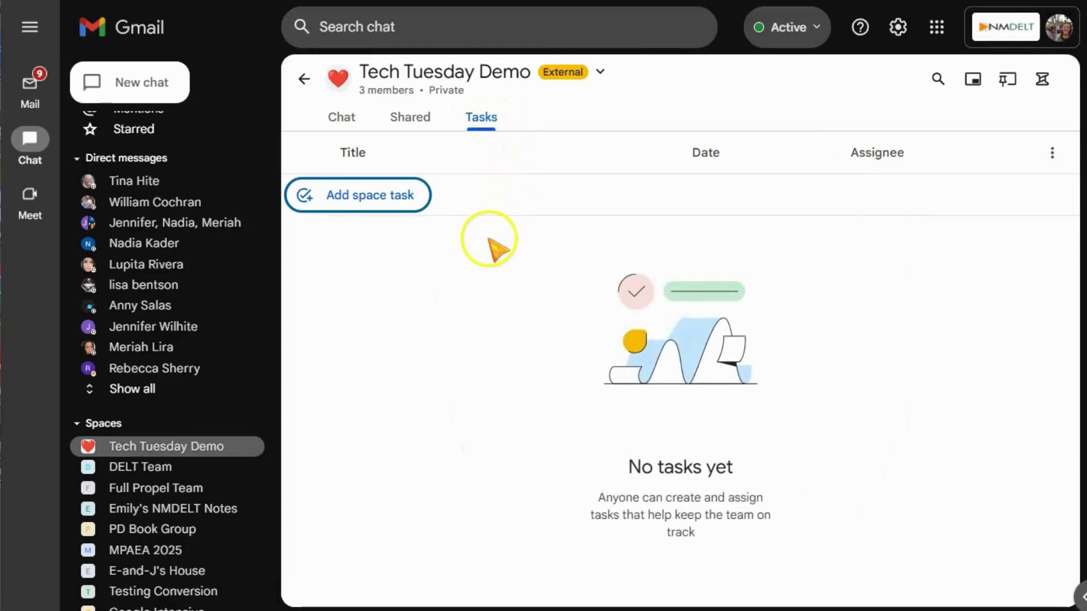
{"action": "left_click", "coordinate": [377, 196]}
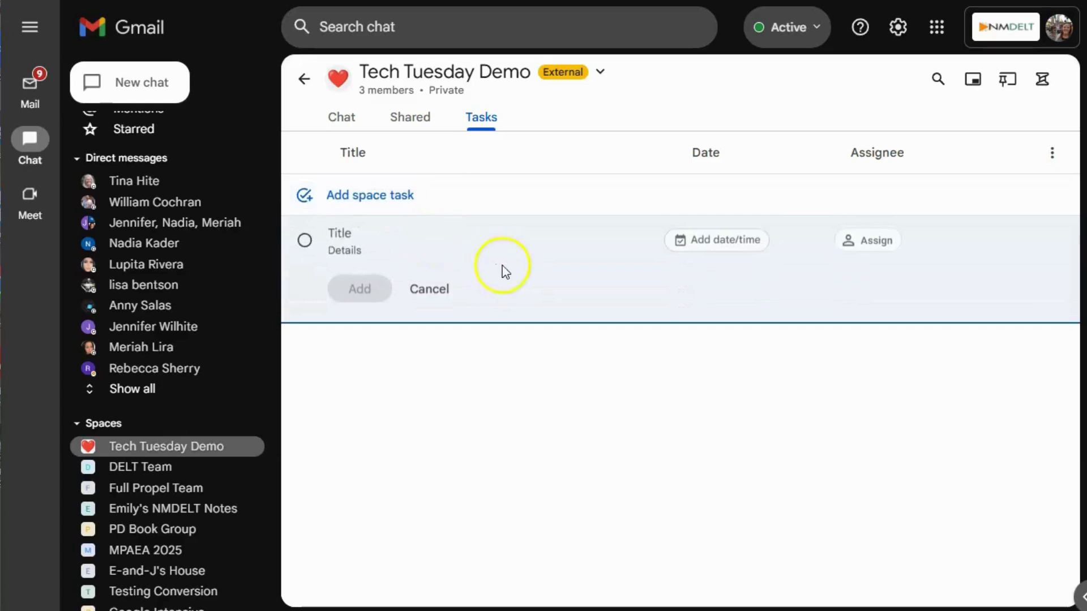
{"action": "type", "text": "Comple"}
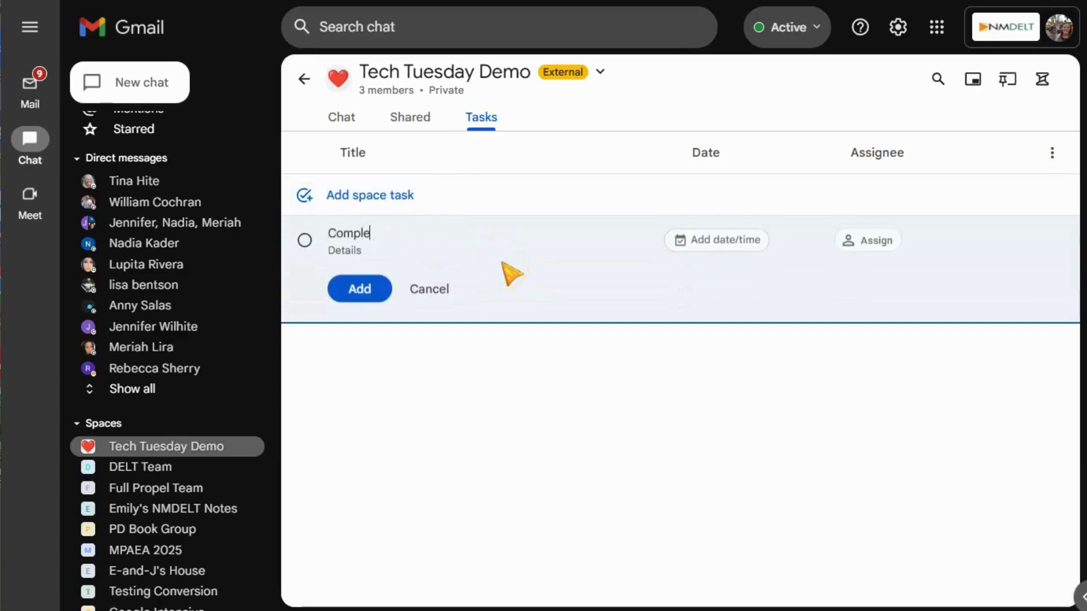
{"action": "type", "text": "te Timesheets"}
{"action": "left_click", "coordinate": [742, 245]}
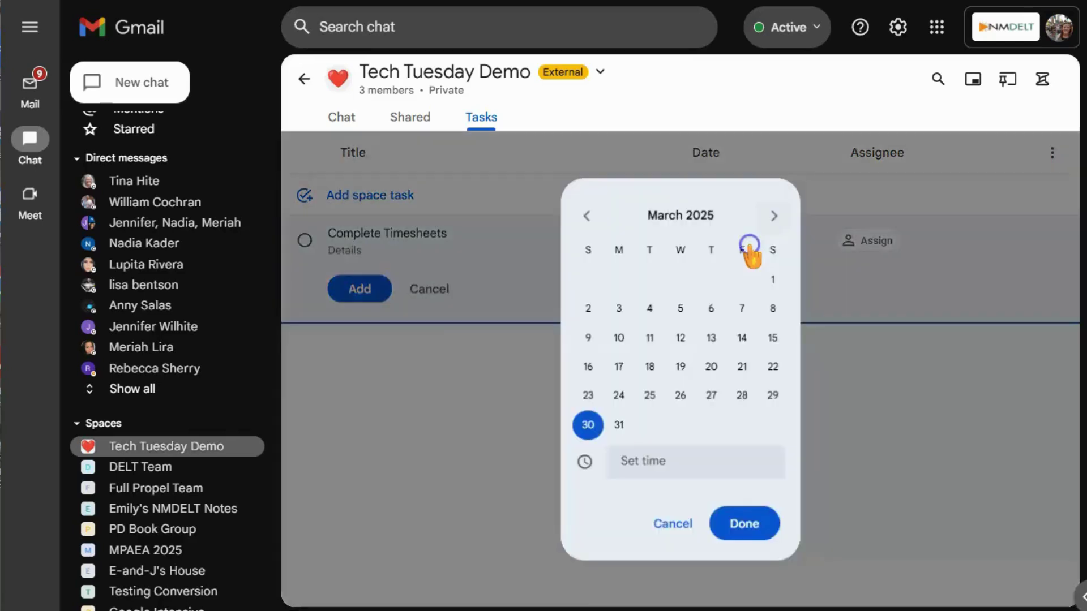
{"action": "left_click", "coordinate": [619, 426]}
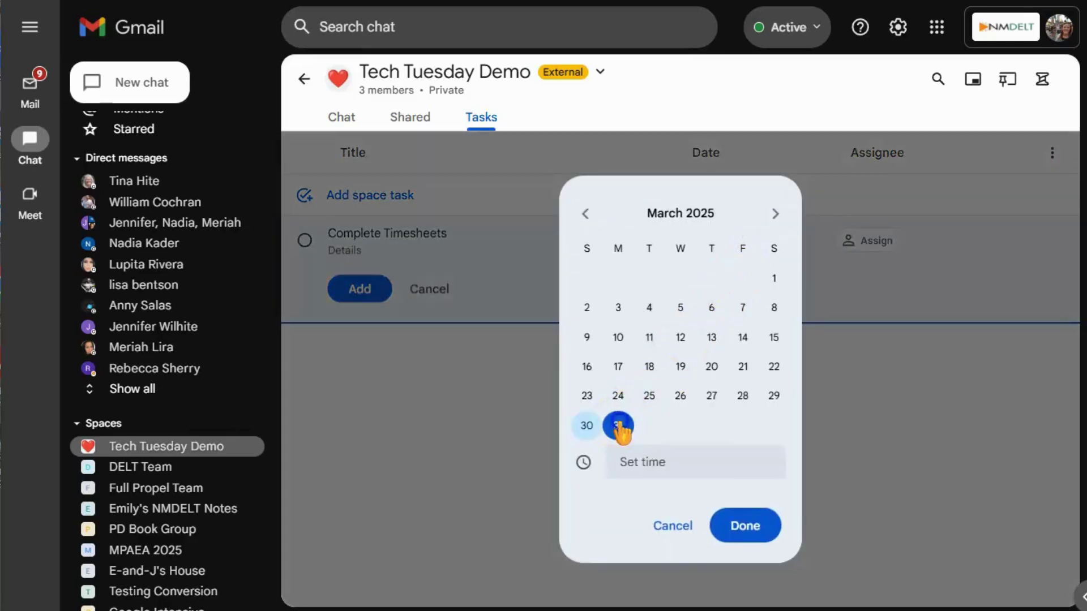
{"action": "left_click", "coordinate": [702, 470]}
{"action": "scroll", "coordinate": [674, 339], "scroll_direction": "down", "scroll_amount": 2}
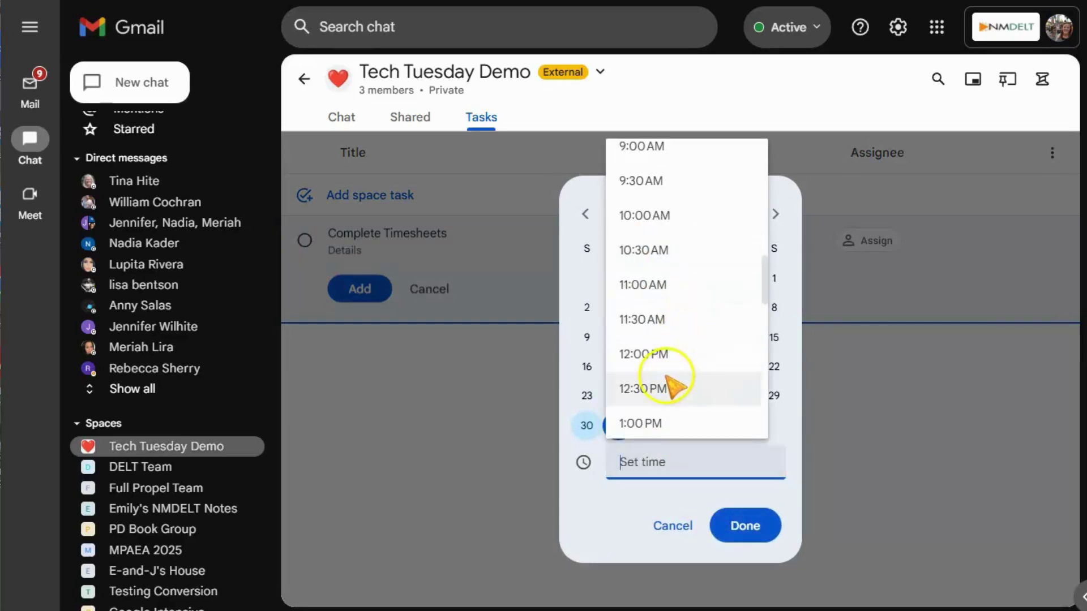
{"action": "left_click", "coordinate": [643, 354]}
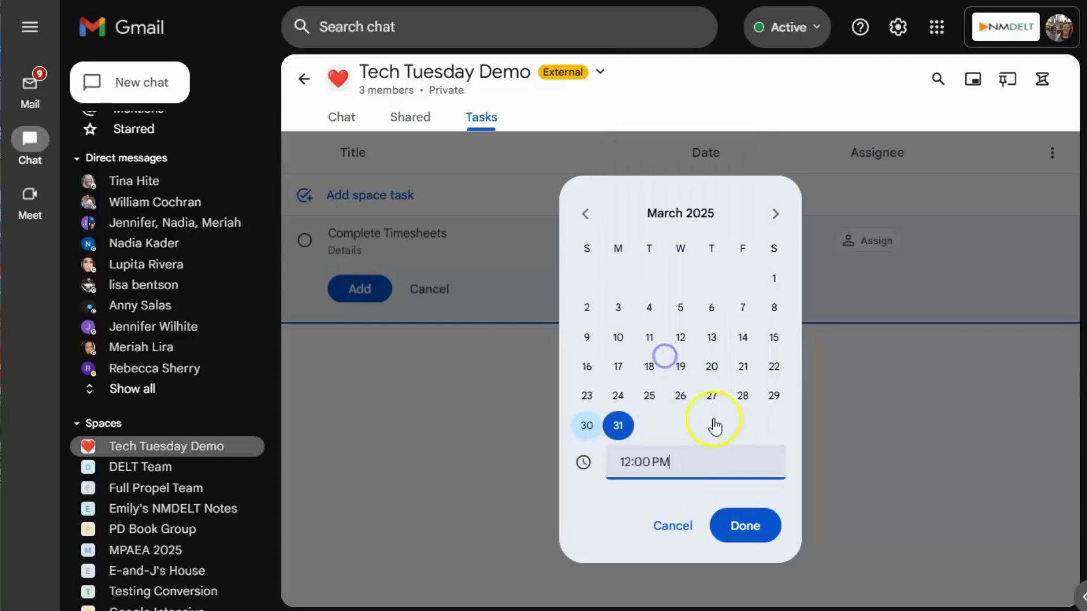
{"action": "left_click", "coordinate": [736, 528]}
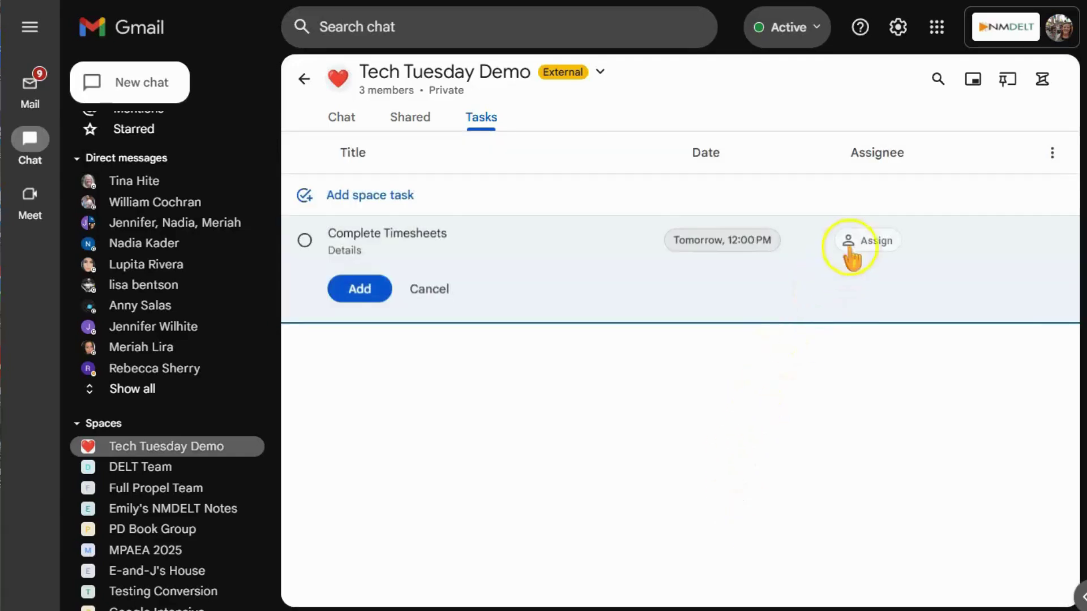
Assign the Complete Timesheets task to a space member and save it
{"action": "left_click", "coordinate": [859, 240]}
{"action": "left_click", "coordinate": [879, 286]}
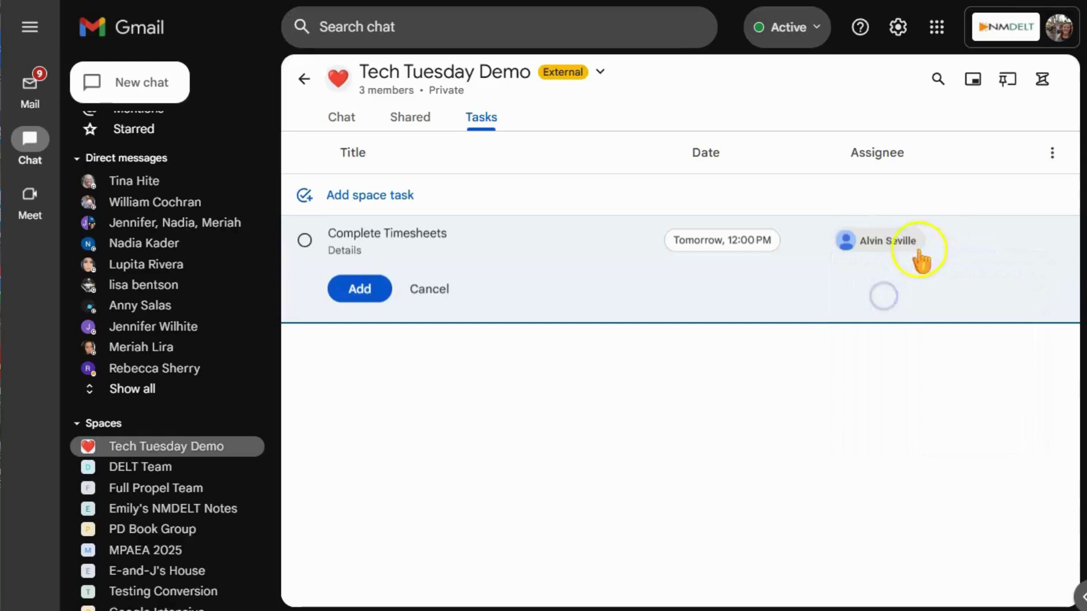
{"action": "left_click", "coordinate": [361, 290]}
{"action": "left_click", "coordinate": [487, 358]}
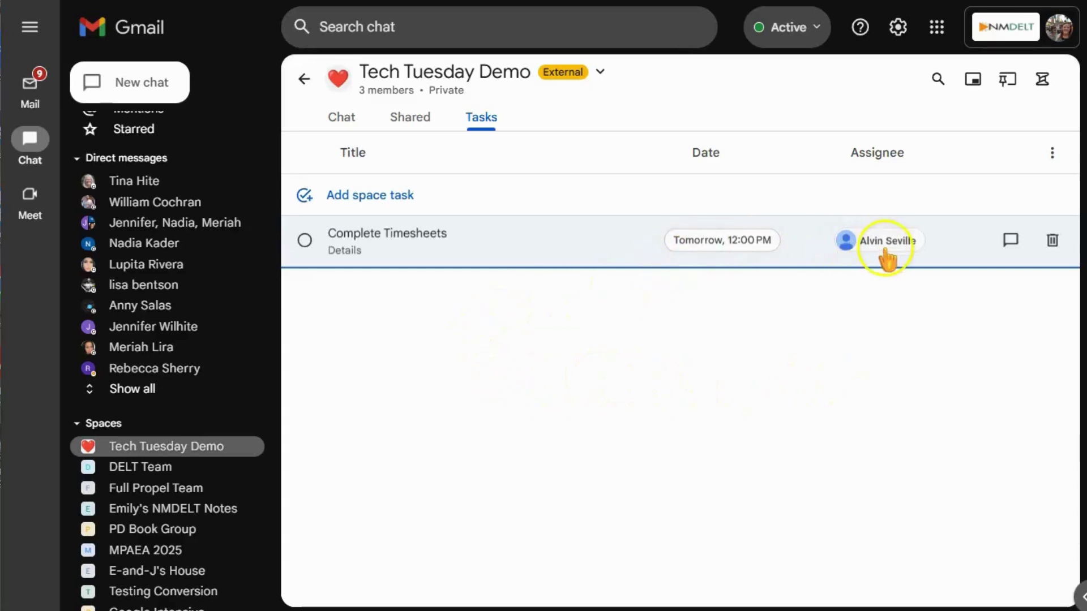
{"action": "left_click", "coordinate": [408, 194]}
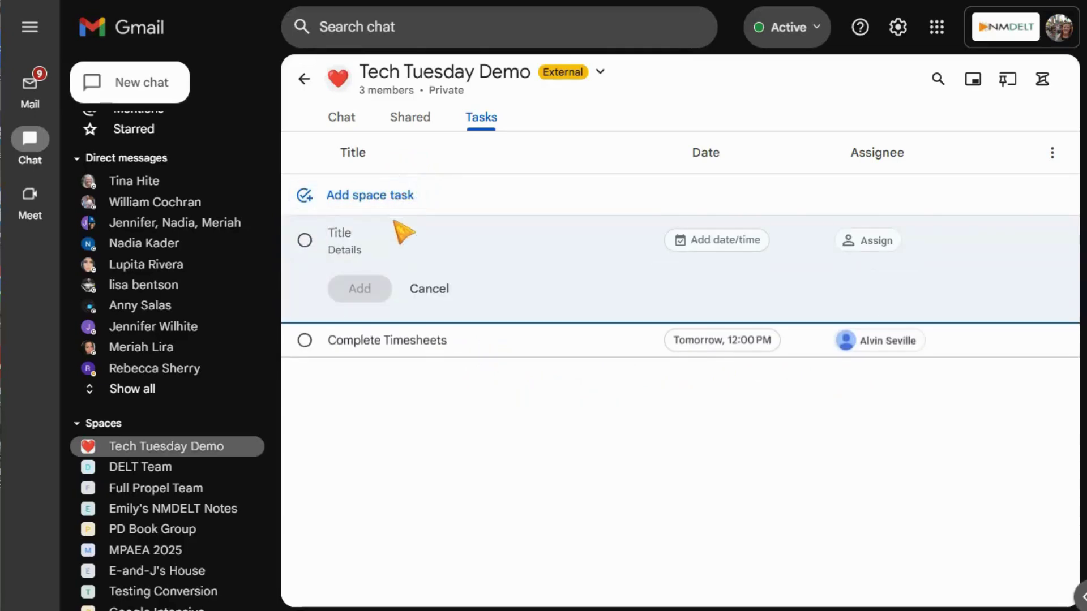
Add task 'Set up Space Integrations' due March 31, assigned to the other member
{"action": "type", "text": "Set up Space Integrations"}
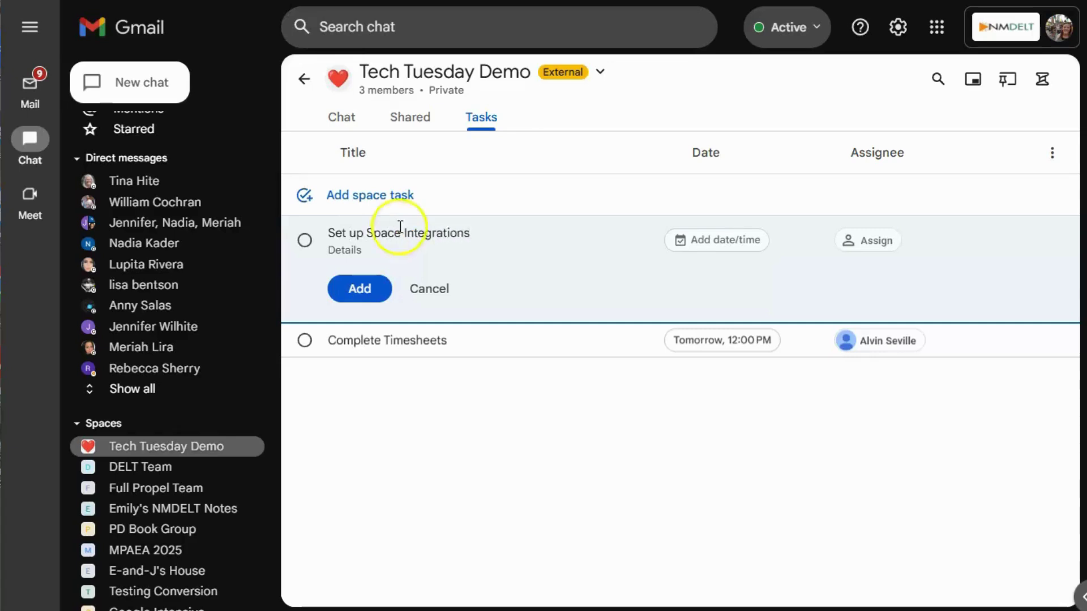
{"action": "left_click", "coordinate": [729, 243]}
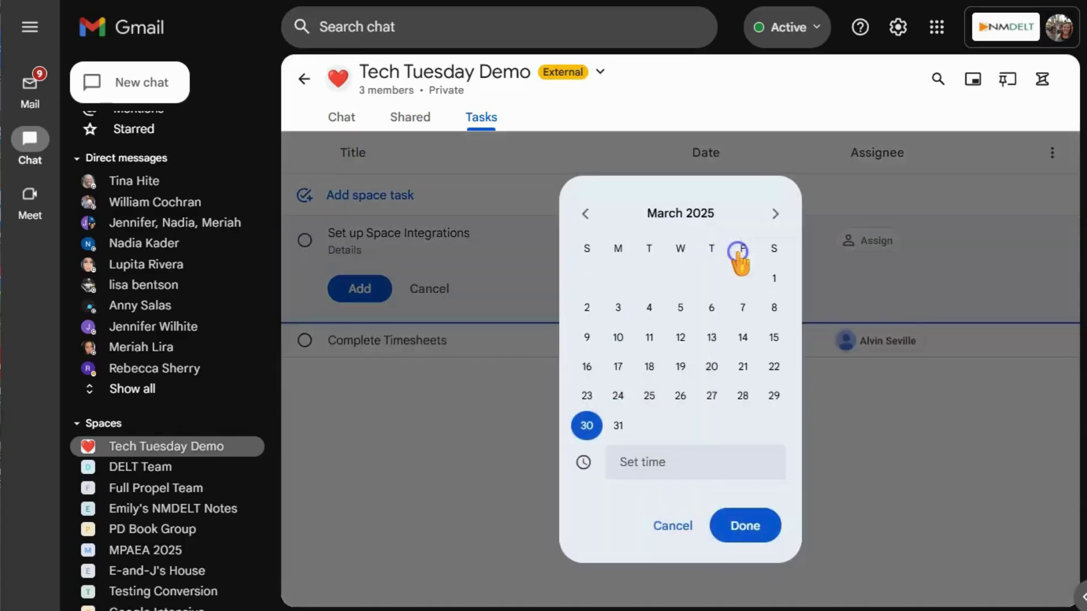
{"action": "left_click", "coordinate": [617, 426]}
{"action": "left_click", "coordinate": [743, 526]}
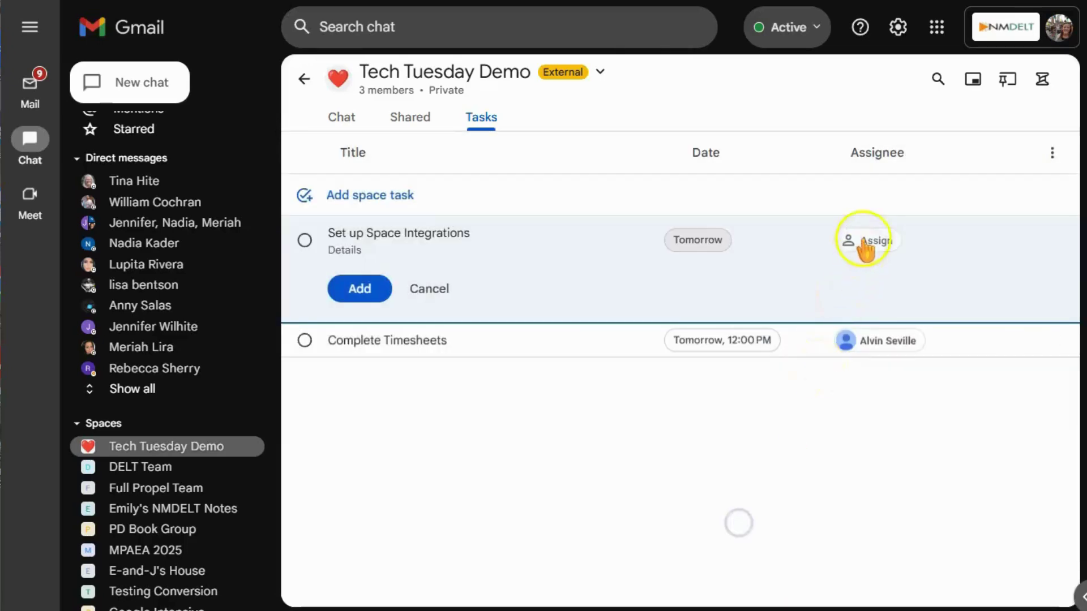
{"action": "left_click", "coordinate": [865, 244]}
{"action": "left_click", "coordinate": [851, 360]}
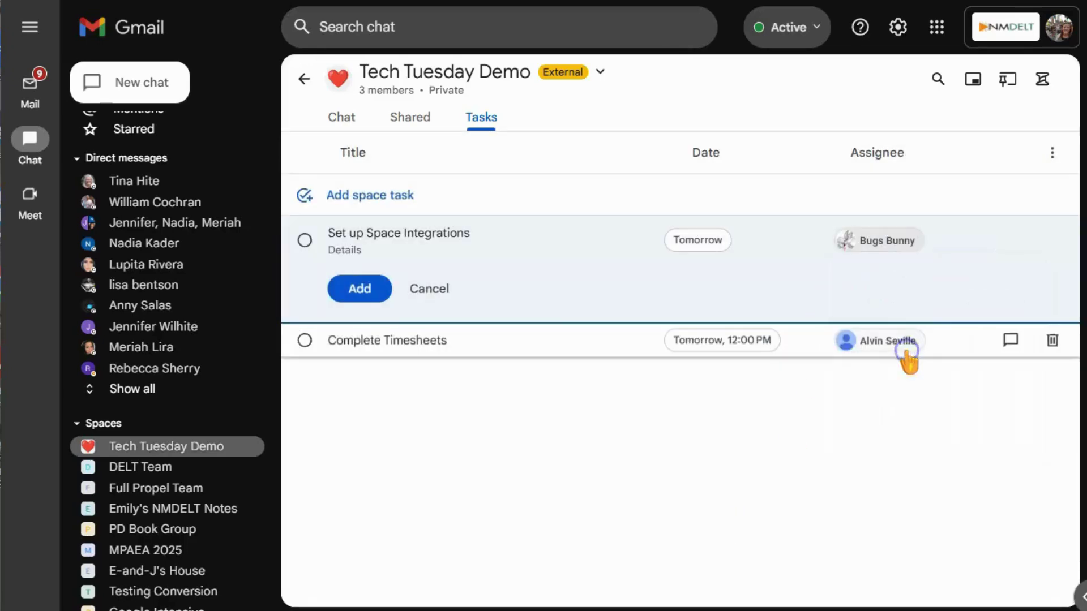
{"action": "left_click", "coordinate": [359, 289]}
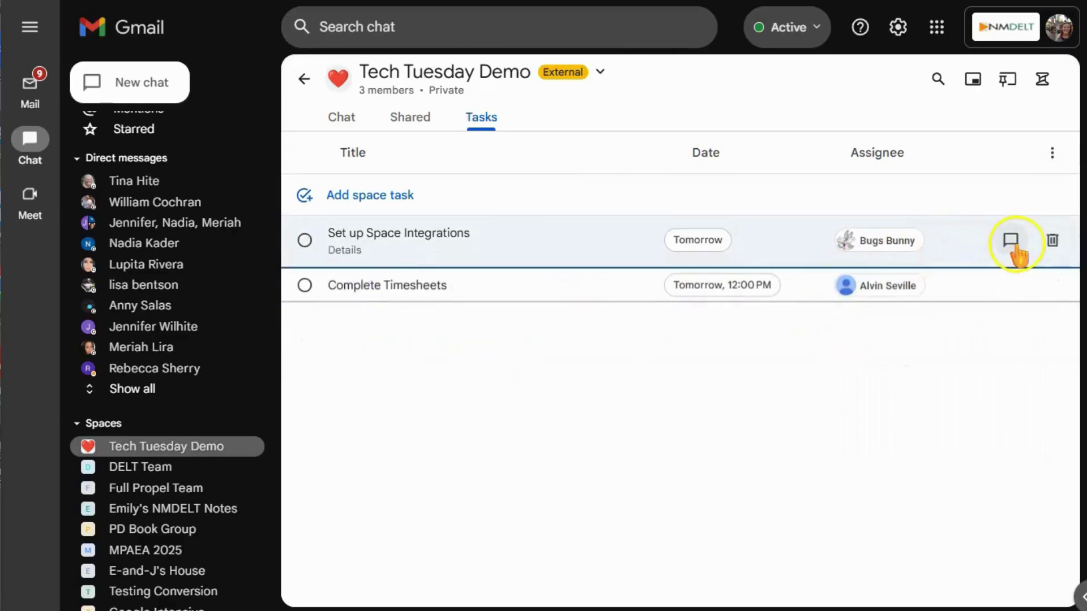
Quote the Bugs Bunny task message in chat and ask if it's done yet
{"action": "left_click", "coordinate": [1011, 242]}
{"action": "left_click", "coordinate": [595, 359]}
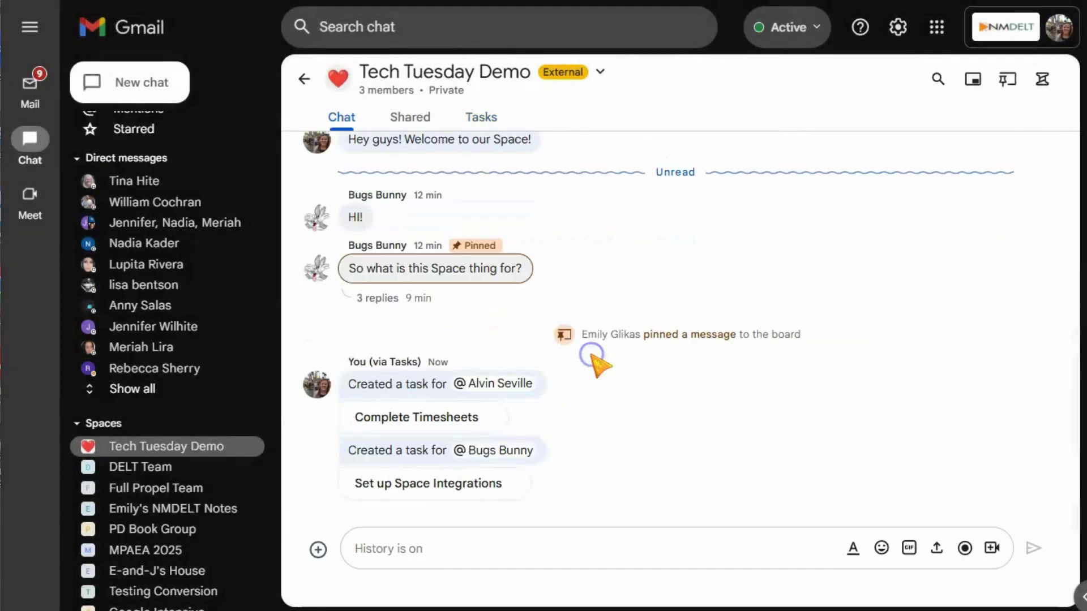
{"action": "mouse_move", "coordinate": [424, 502]}
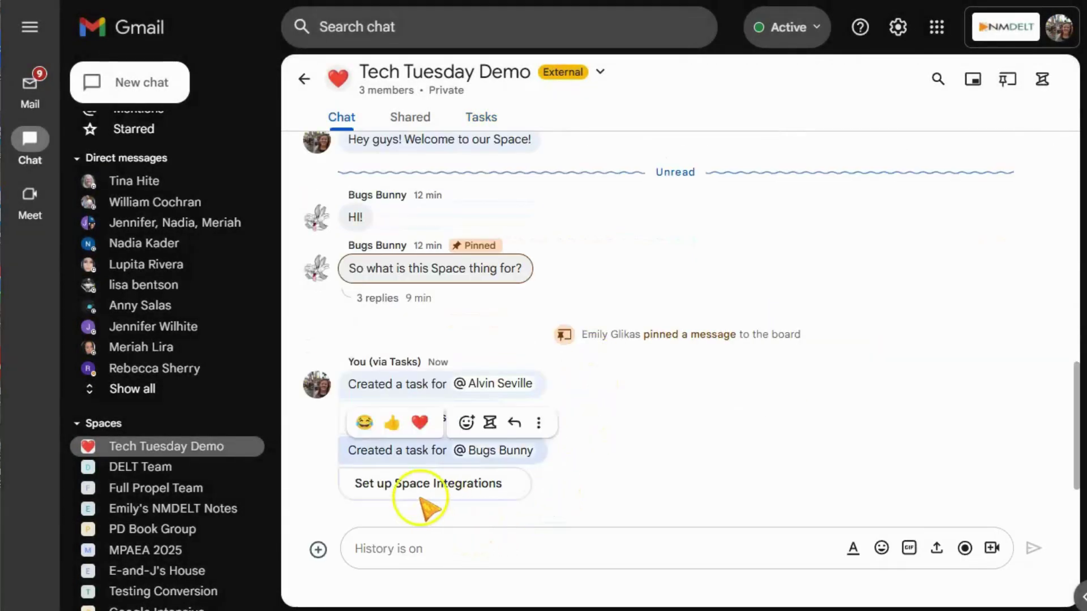
{"action": "left_click", "coordinate": [515, 425]}
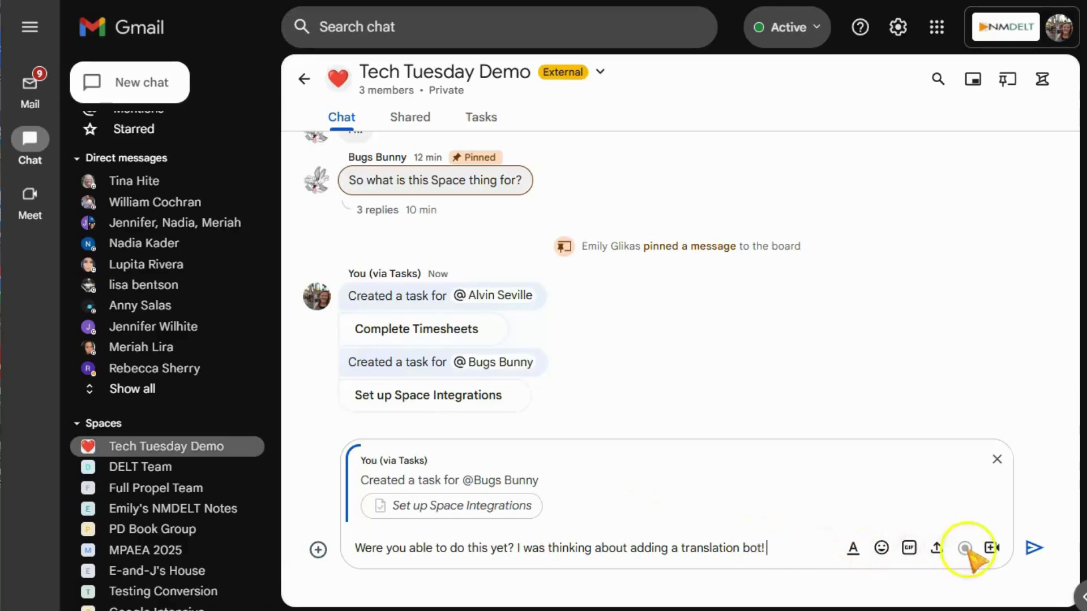
{"action": "left_click", "coordinate": [1031, 548]}
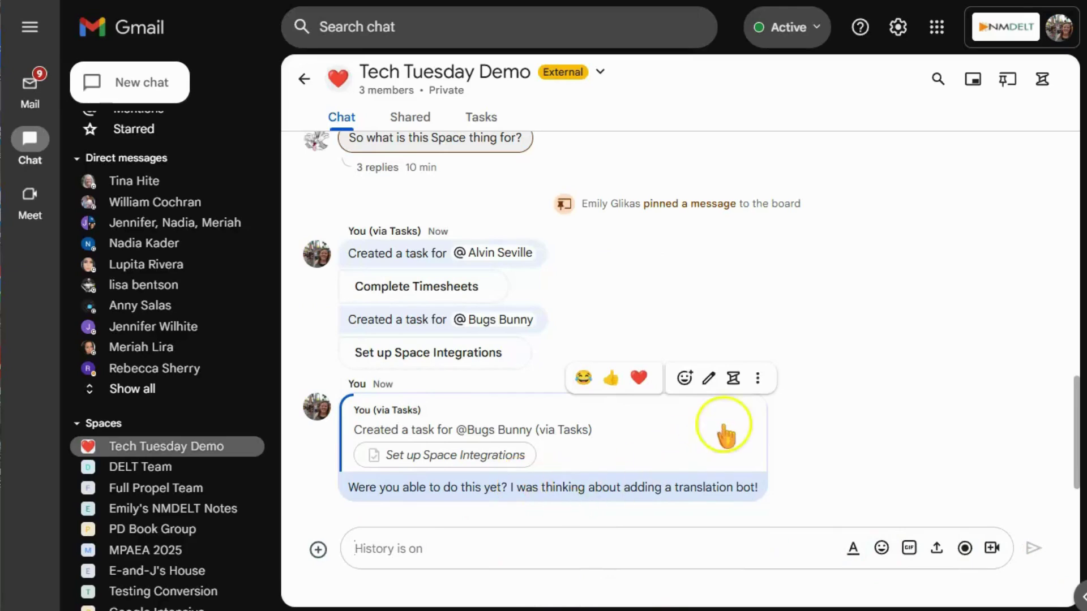
Reply in that message's thread with 'Or maybe an AI picture generator!'
{"action": "left_click", "coordinate": [734, 378]}
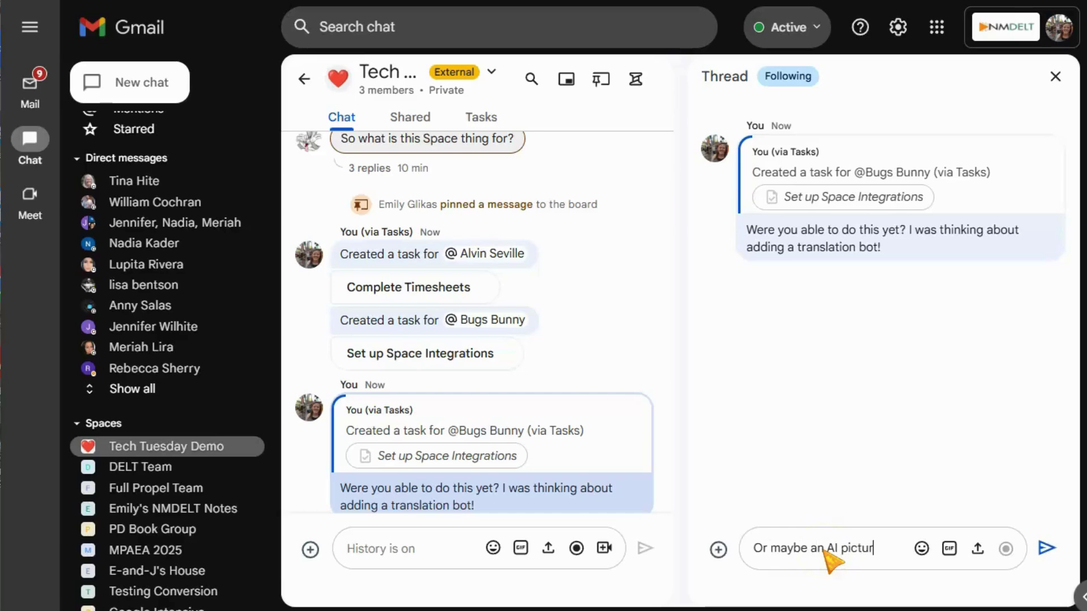
{"action": "type", "text": "e generator!"}
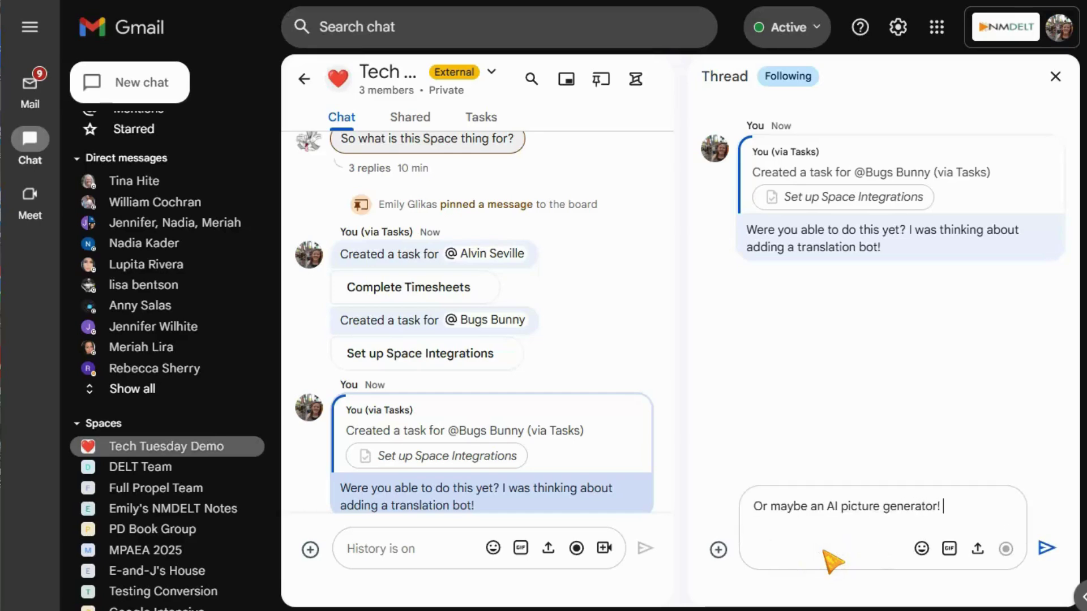
{"action": "key", "text": "Return"}
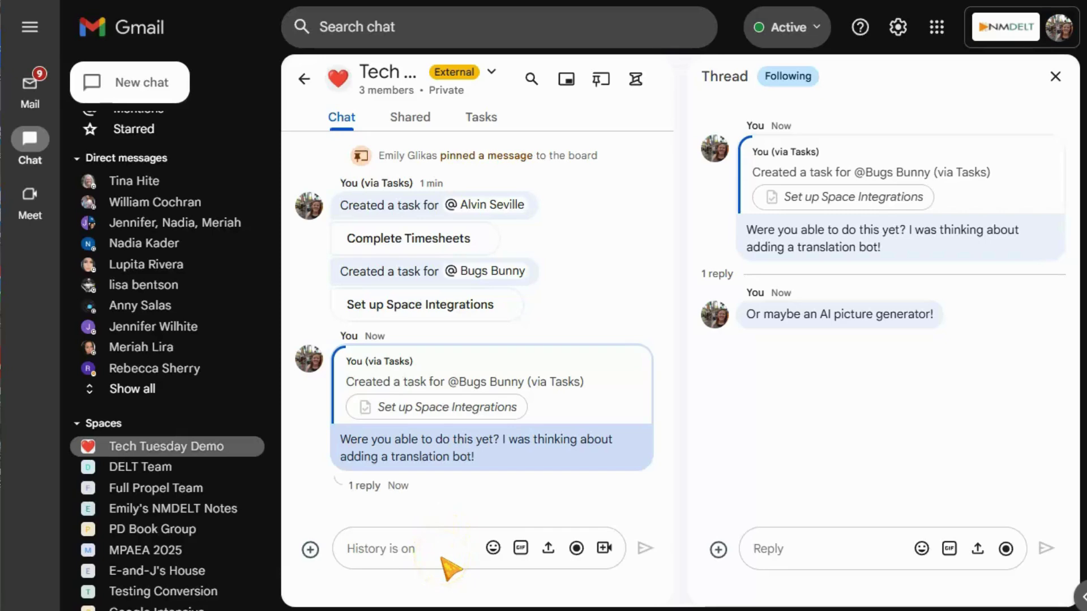
Check off Set up Space Integrations and Complete Timesheets in the space's Tasks list
{"action": "left_click", "coordinate": [481, 117]}
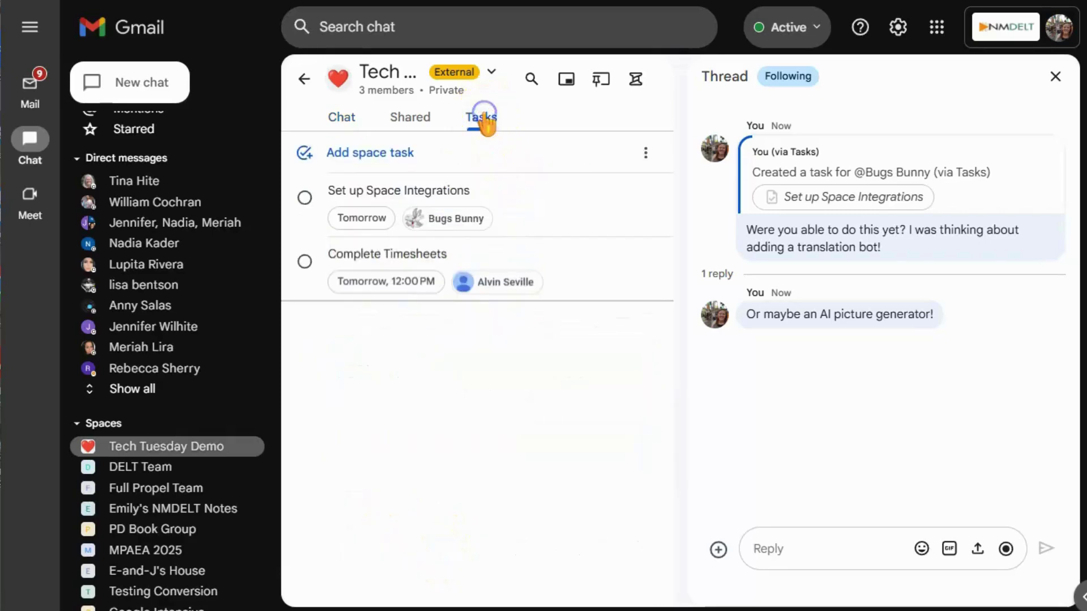
{"action": "left_click", "coordinate": [305, 197]}
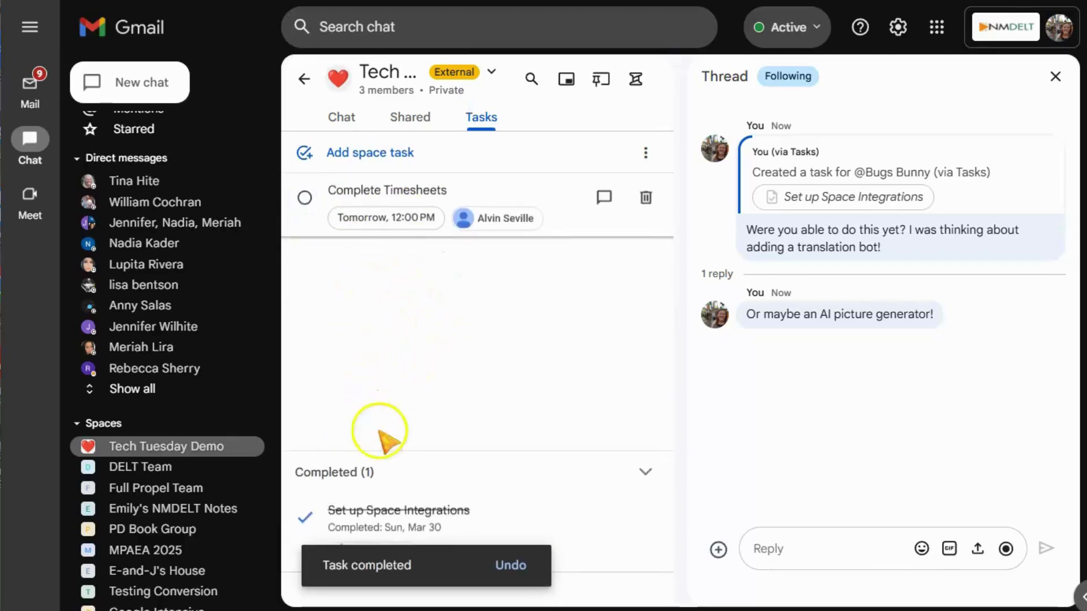
{"action": "left_click", "coordinate": [304, 197]}
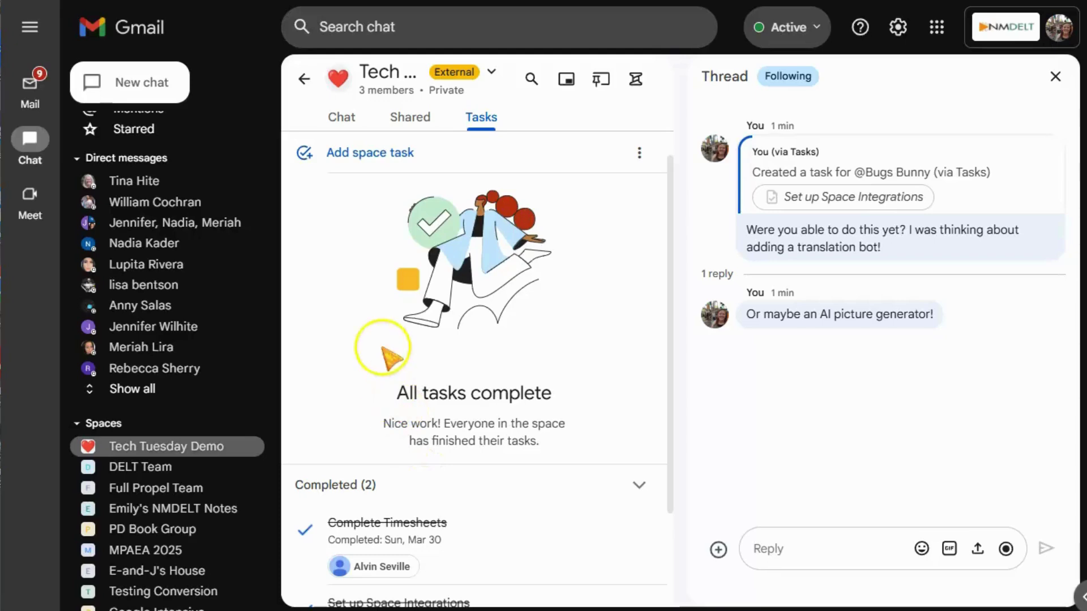
Share the 'Spaces Tech Tuesday Script' Drive file in the space
{"action": "left_click", "coordinate": [397, 121]}
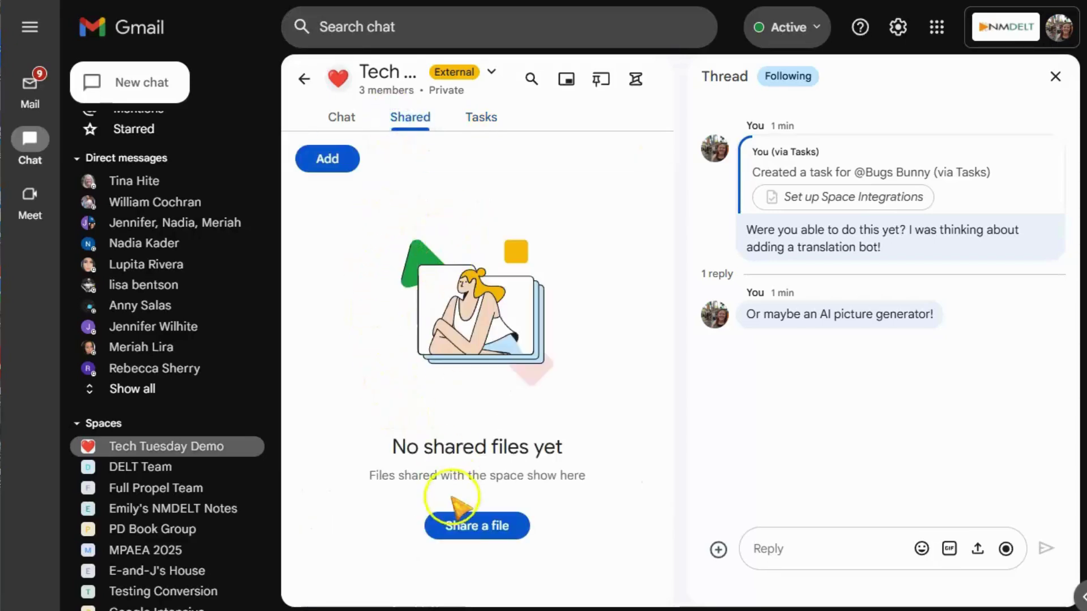
{"action": "left_click", "coordinate": [456, 528]}
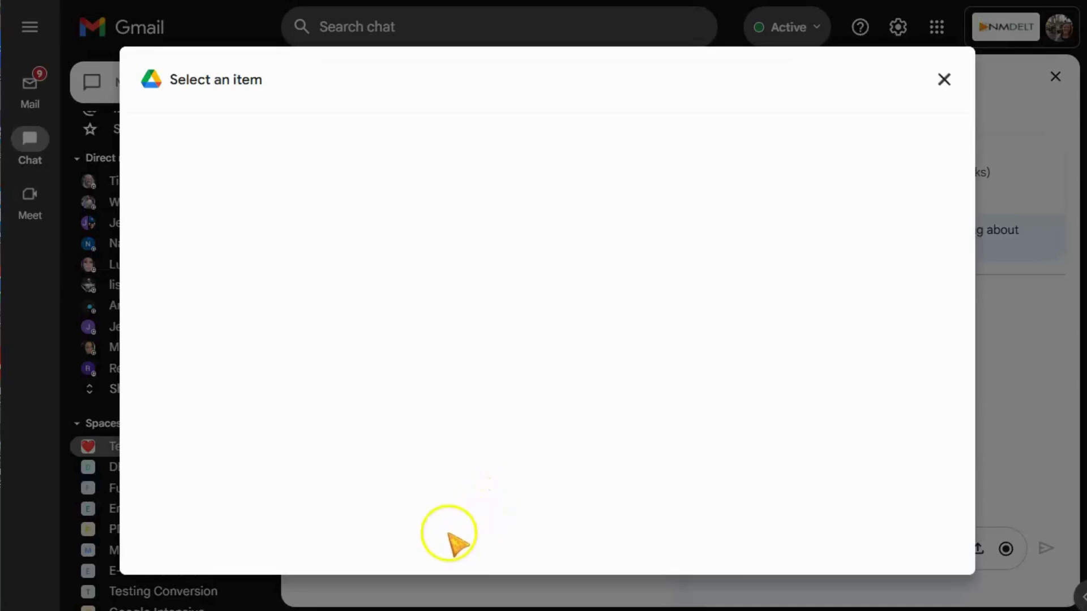
{"action": "left_click", "coordinate": [226, 286]}
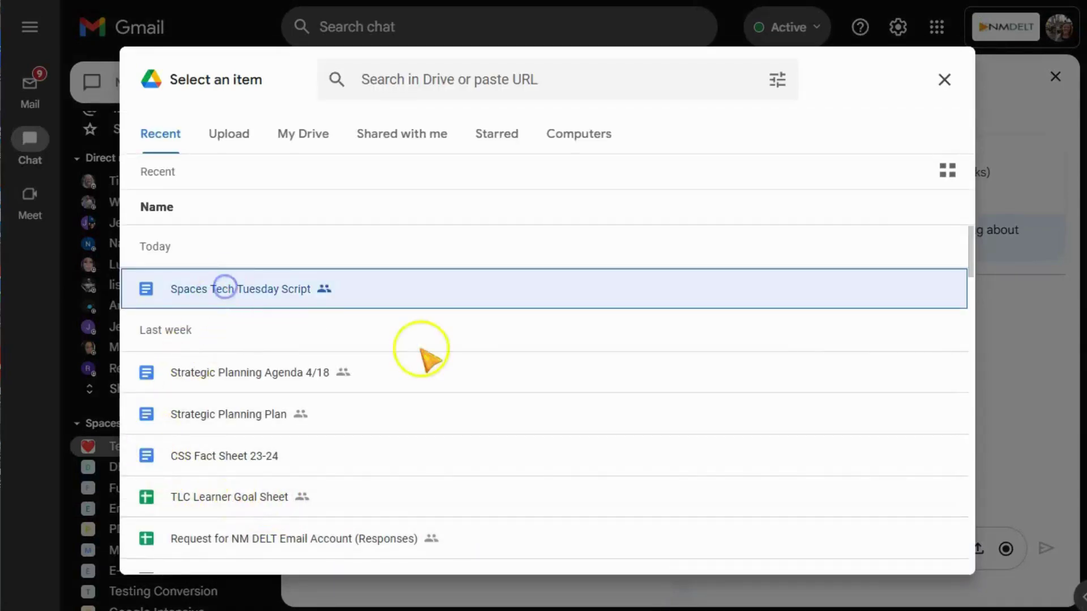
{"action": "left_click", "coordinate": [924, 553]}
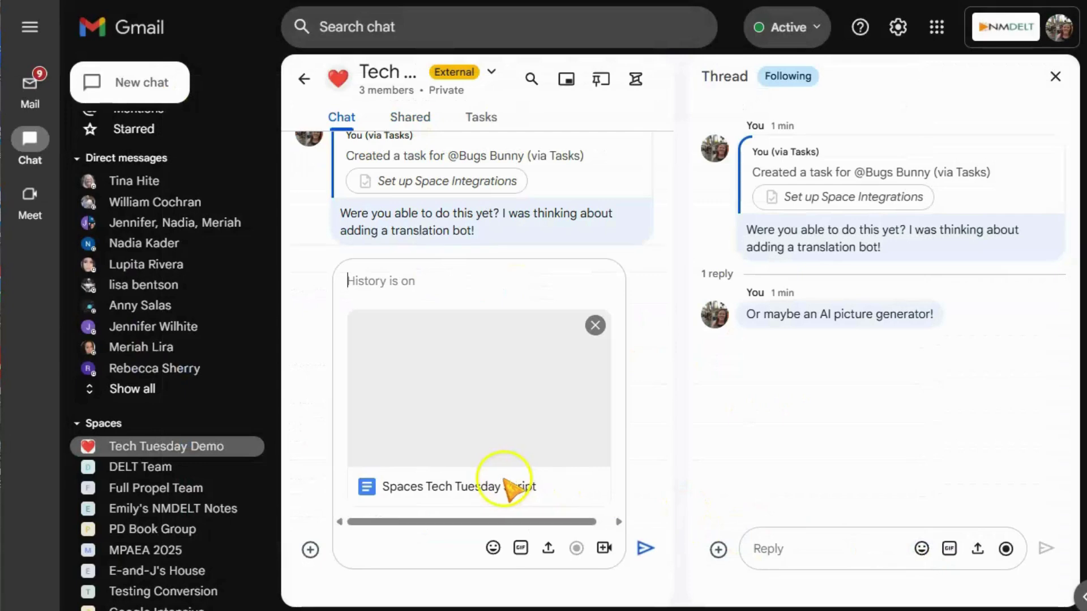
{"action": "left_click", "coordinate": [636, 548]}
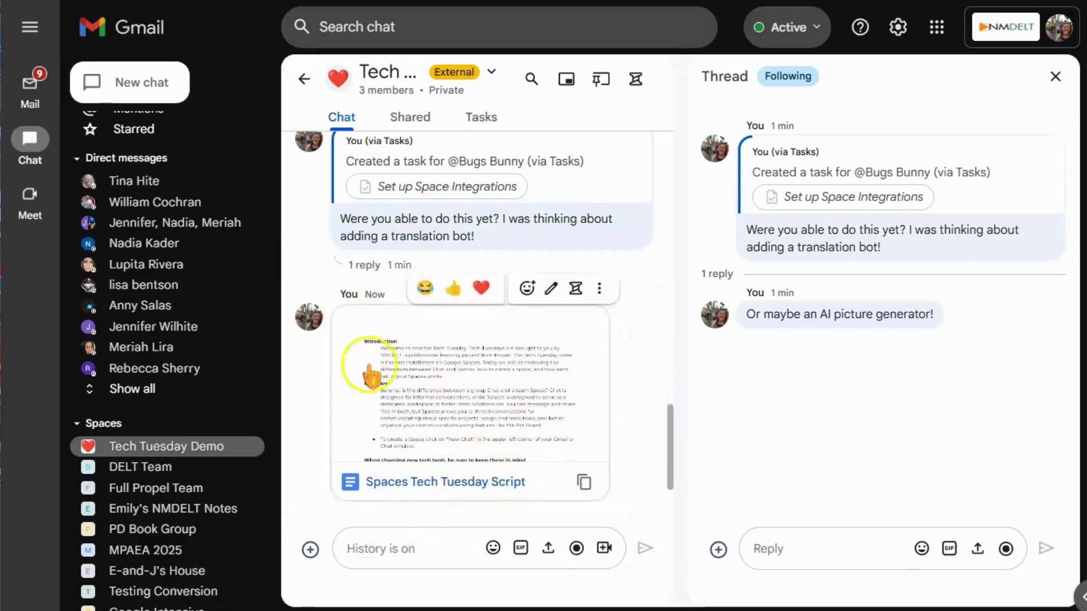
Pin the 'Spaces Tech Tuesday Script' file to the space's Board
{"action": "left_click", "coordinate": [412, 117]}
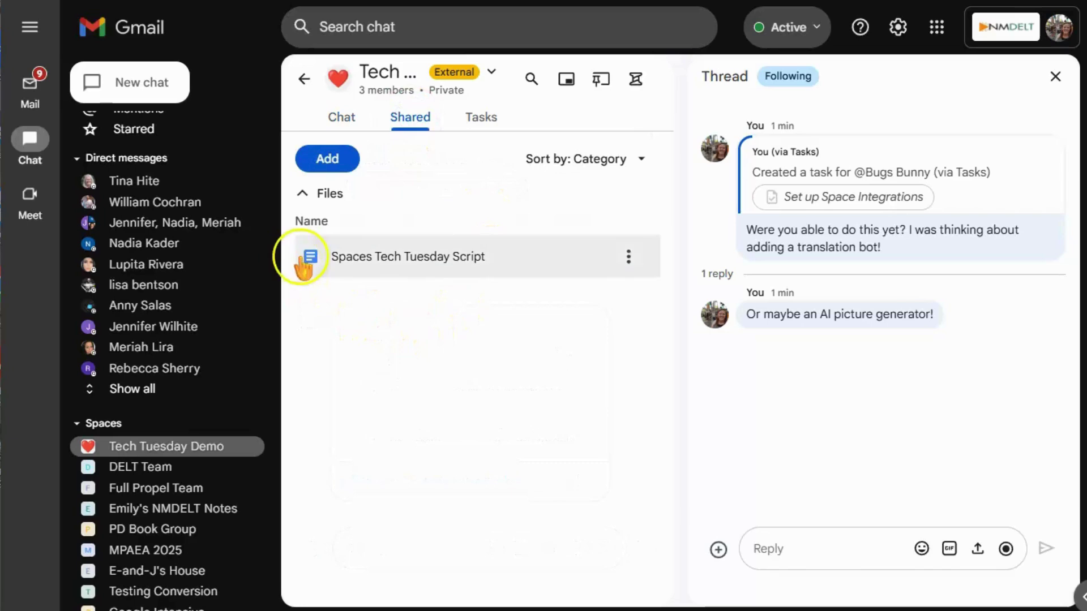
{"action": "left_click", "coordinate": [629, 258]}
{"action": "left_click", "coordinate": [687, 362]}
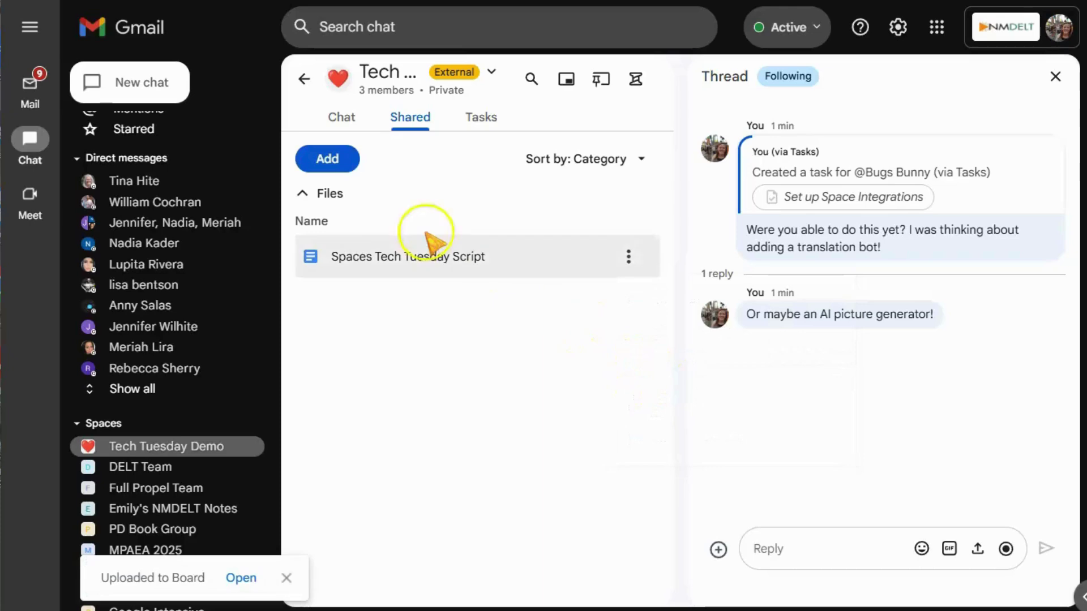
Add the Abang Translator app to Tech Tuesday Demo from the space's Apps & integrations settings
{"action": "left_click", "coordinate": [342, 120]}
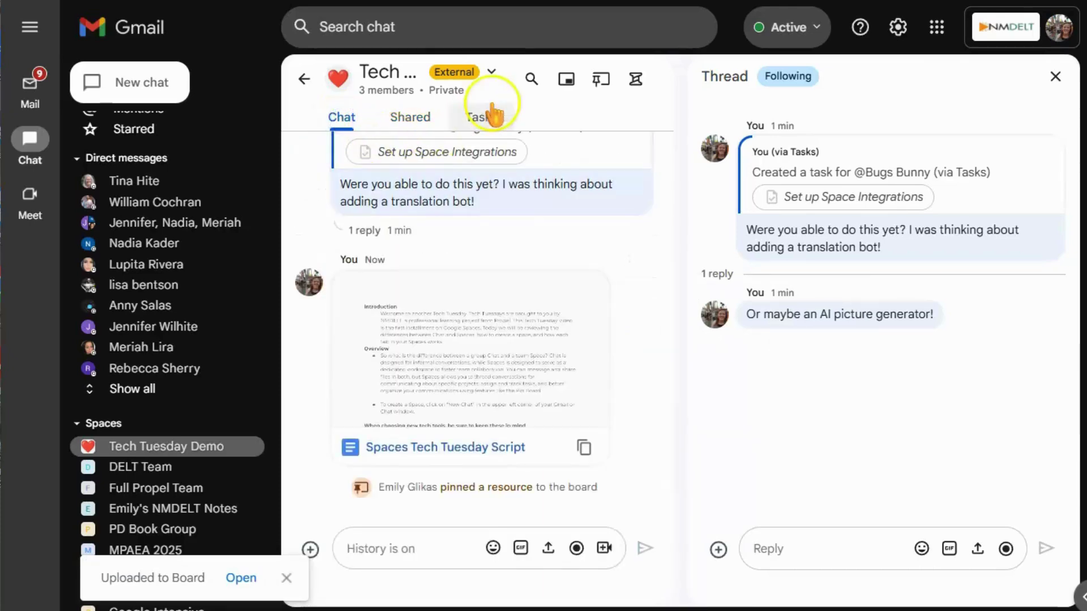
{"action": "left_click", "coordinate": [491, 74]}
{"action": "left_click", "coordinate": [470, 167]}
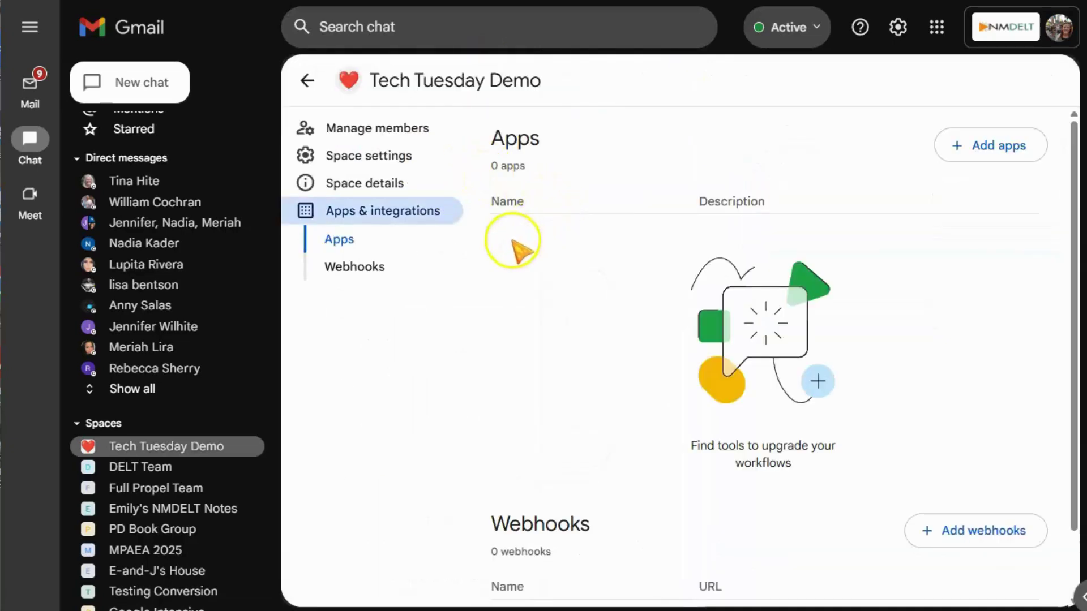
{"action": "left_click", "coordinate": [996, 146]}
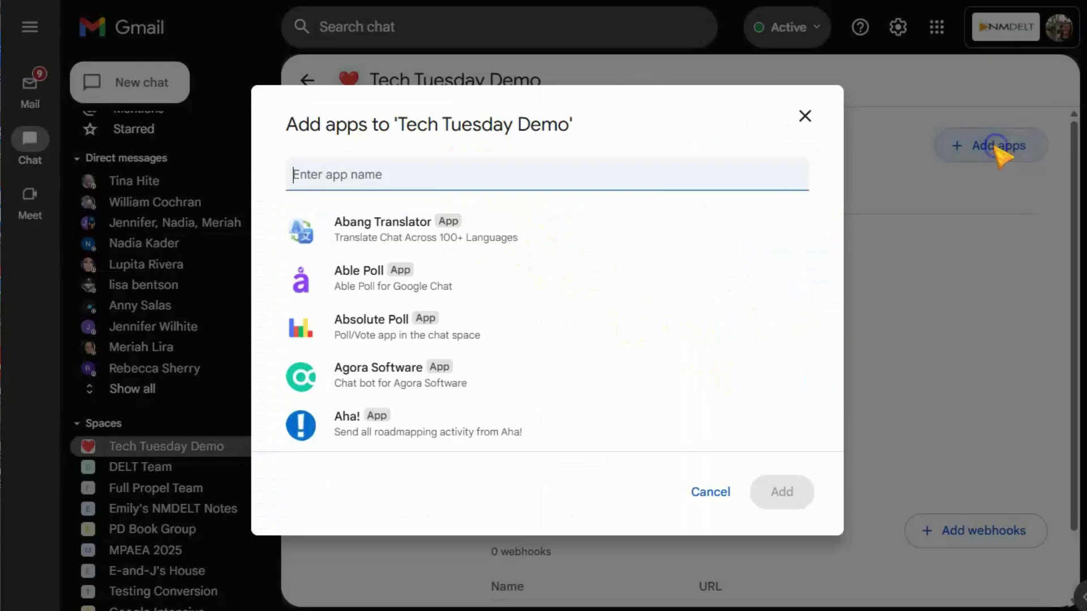
{"action": "left_click", "coordinate": [441, 234]}
{"action": "left_click", "coordinate": [782, 491]}
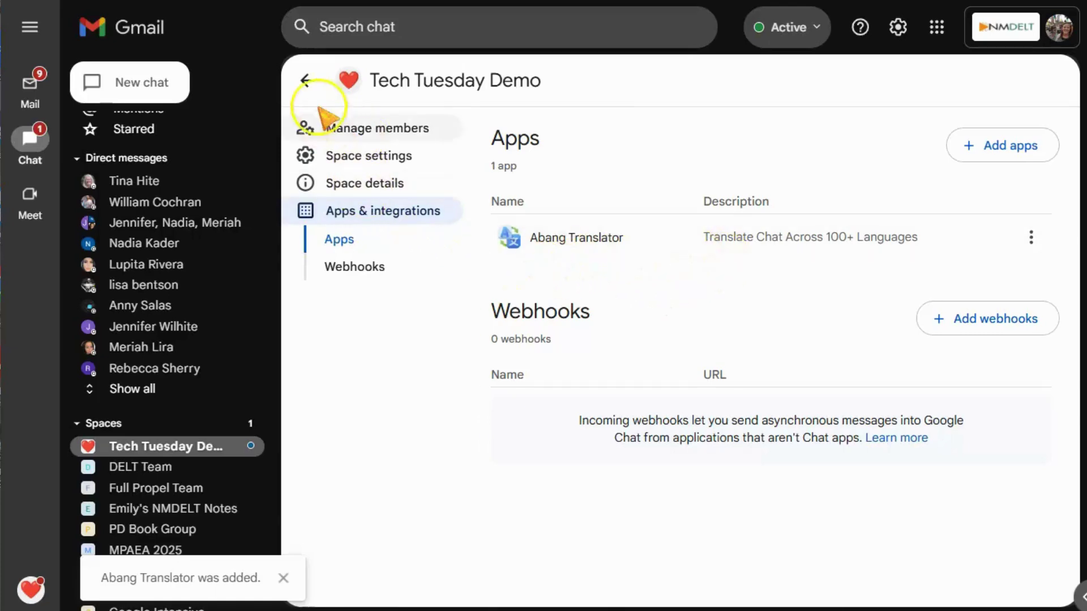
Back in the chat, send '/spanish Hello everyone!' so Abang Translator translates it into Spanish
{"action": "left_click", "coordinate": [308, 81]}
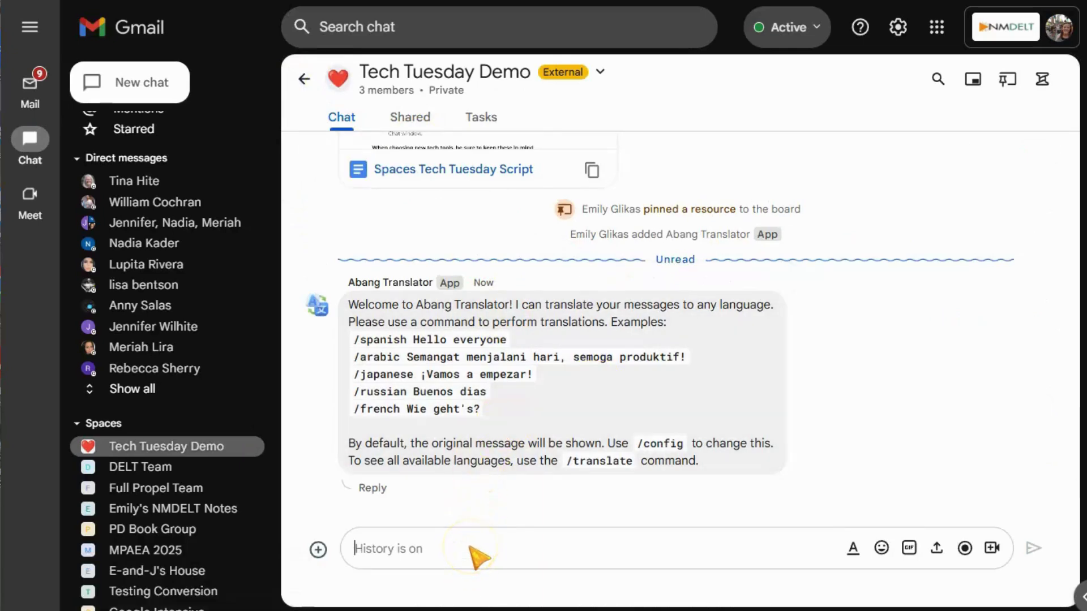
{"action": "type", "text": "/spanish Hello ever"}
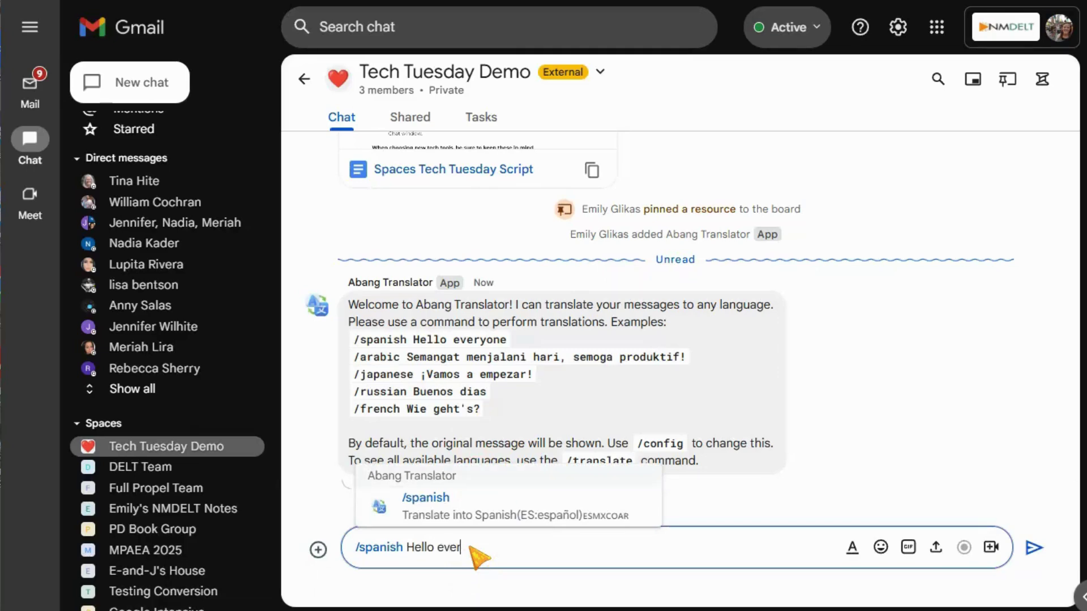
{"action": "type", "text": "yone!"}
{"action": "key", "text": "Return"}
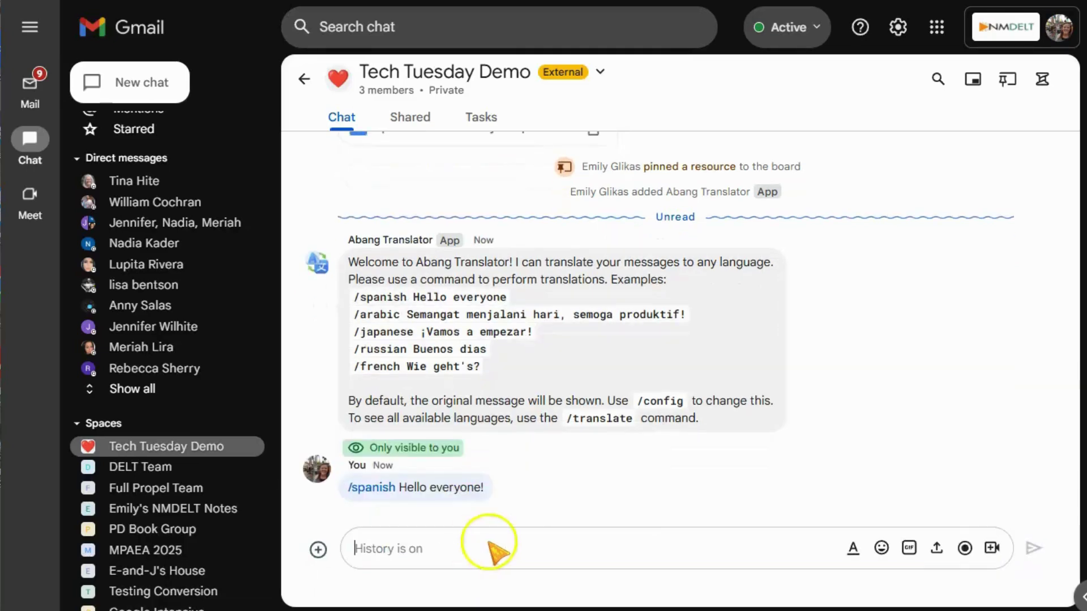